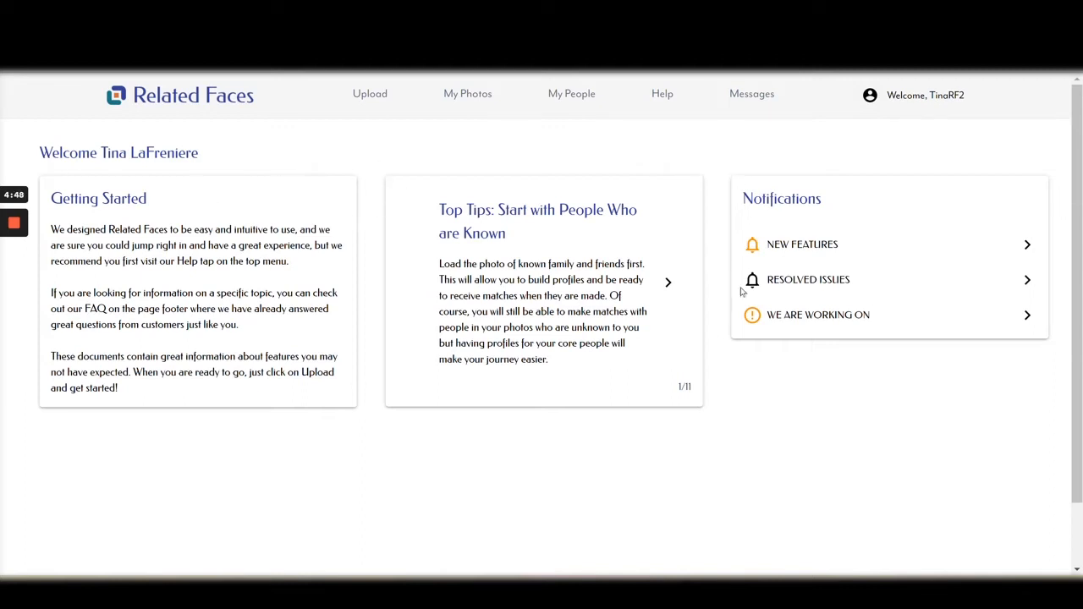
- Open the photo upload page and add the framed wedding portrait of the couple as the photo to upload
{"action": "left_click", "coordinate": [375, 94]}
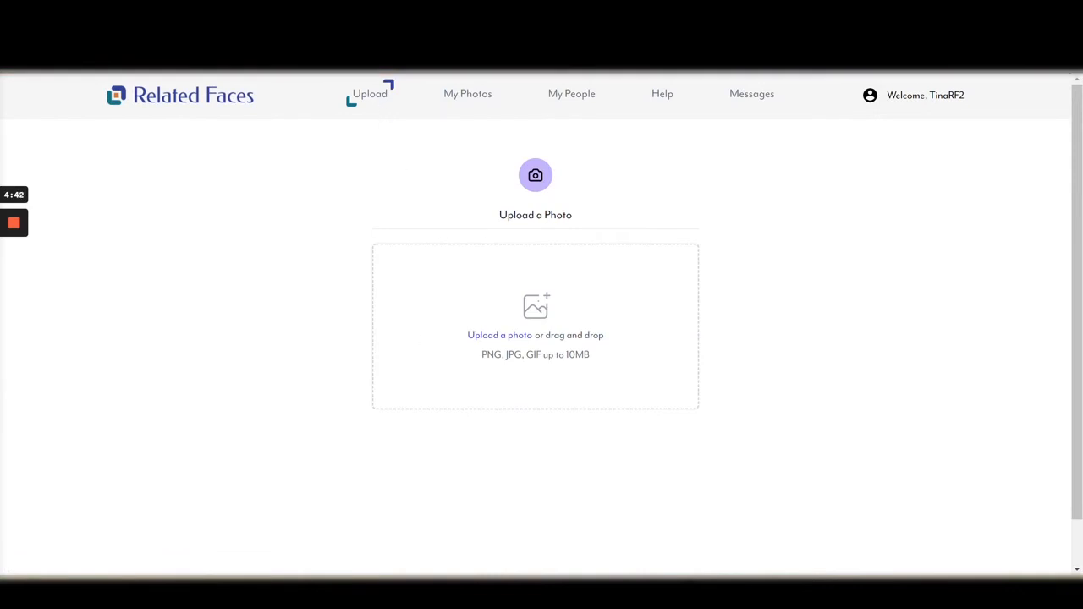
{"action": "left_click", "coordinate": [478, 337]}
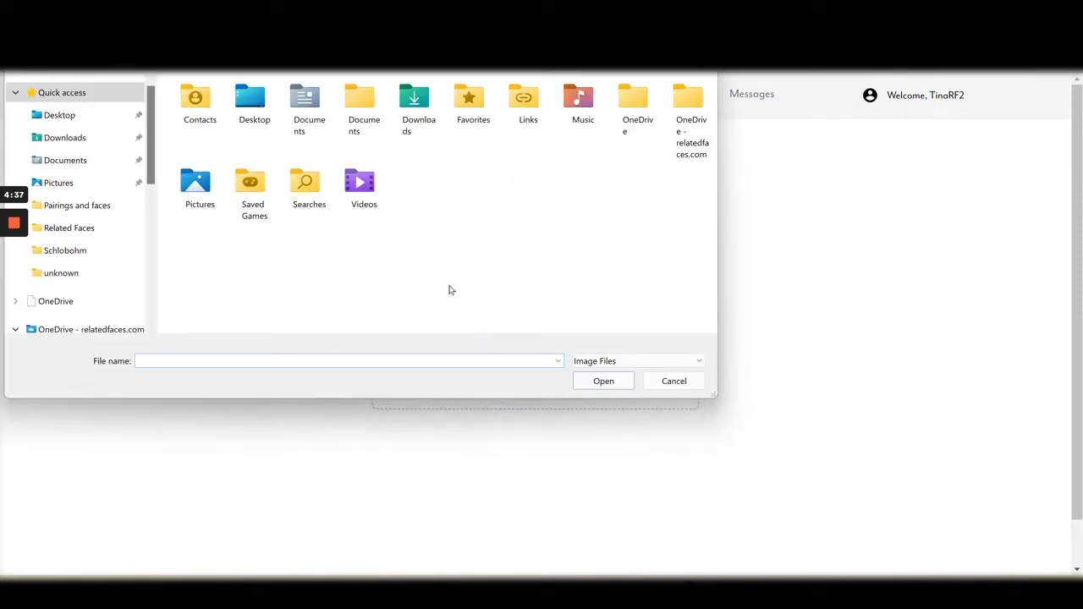
{"action": "left_click", "coordinate": [665, 382]}
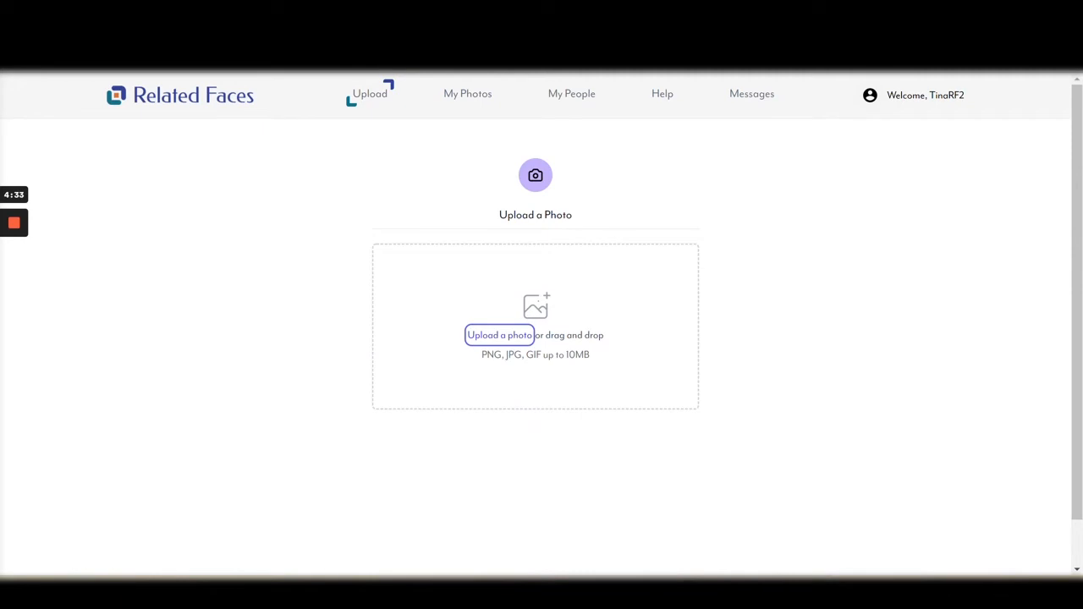
{"action": "left_click_drag", "start_coordinate": [556, 164], "coordinate": [511, 280]}
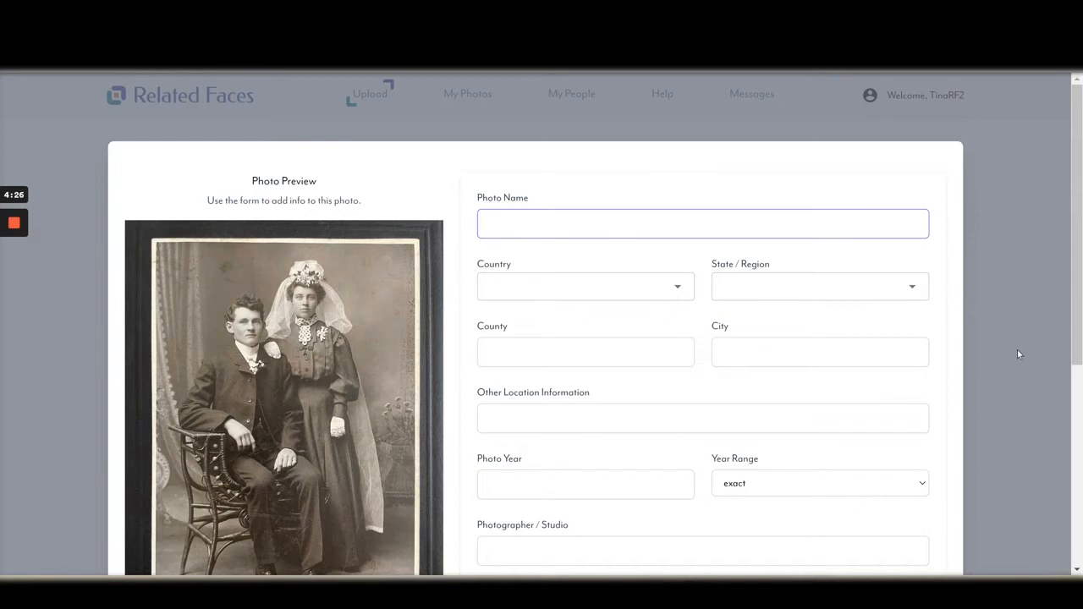
- Name the photo with the couple's first names plus "Wedding" and set its location to United States, Indiana
{"action": "type", "text": "da and Clarance Wedding"}
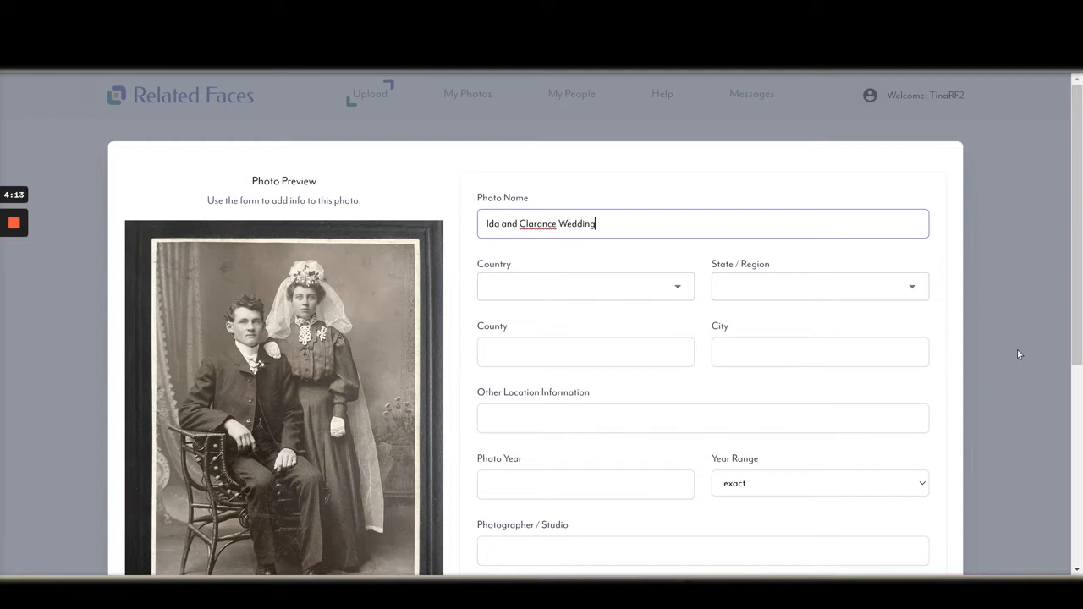
{"action": "left_click", "coordinate": [676, 287]}
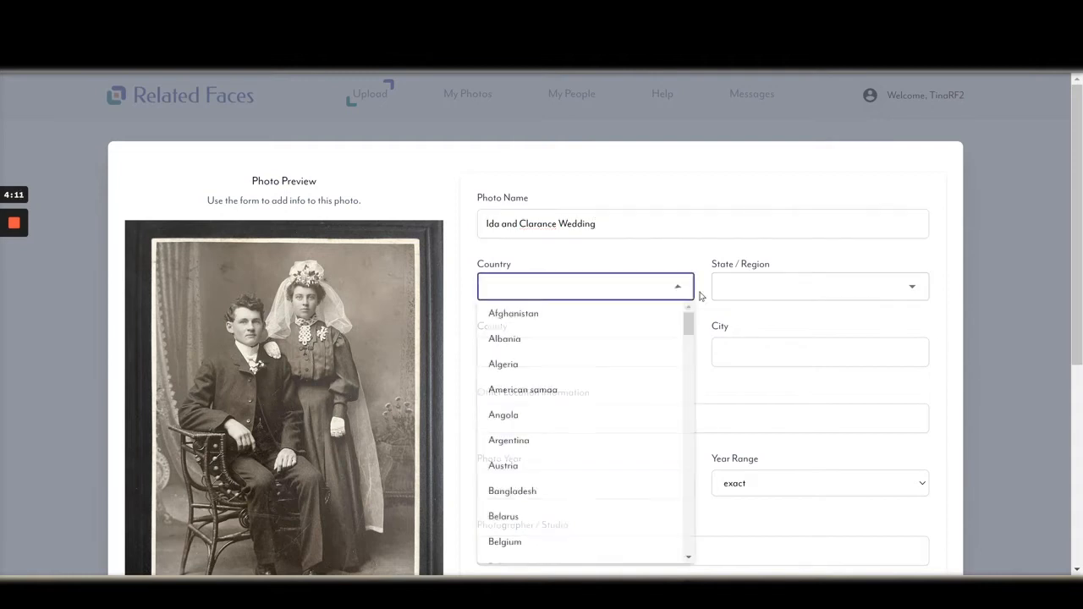
{"action": "left_click_drag", "start_coordinate": [688, 324], "coordinate": [718, 555]}
{"action": "left_click", "coordinate": [516, 506]}
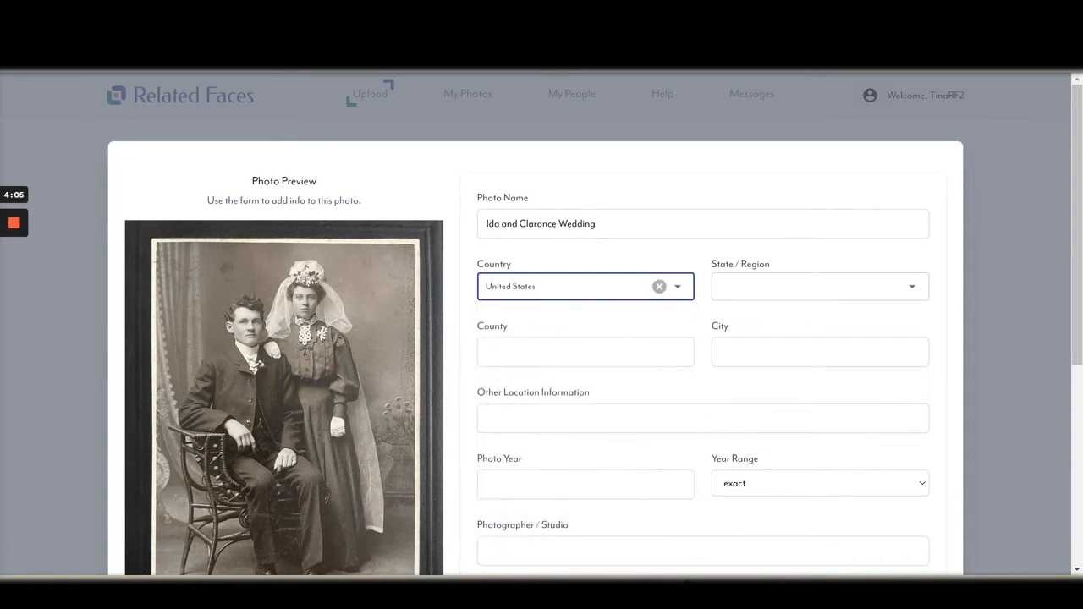
{"action": "left_click", "coordinate": [912, 287]}
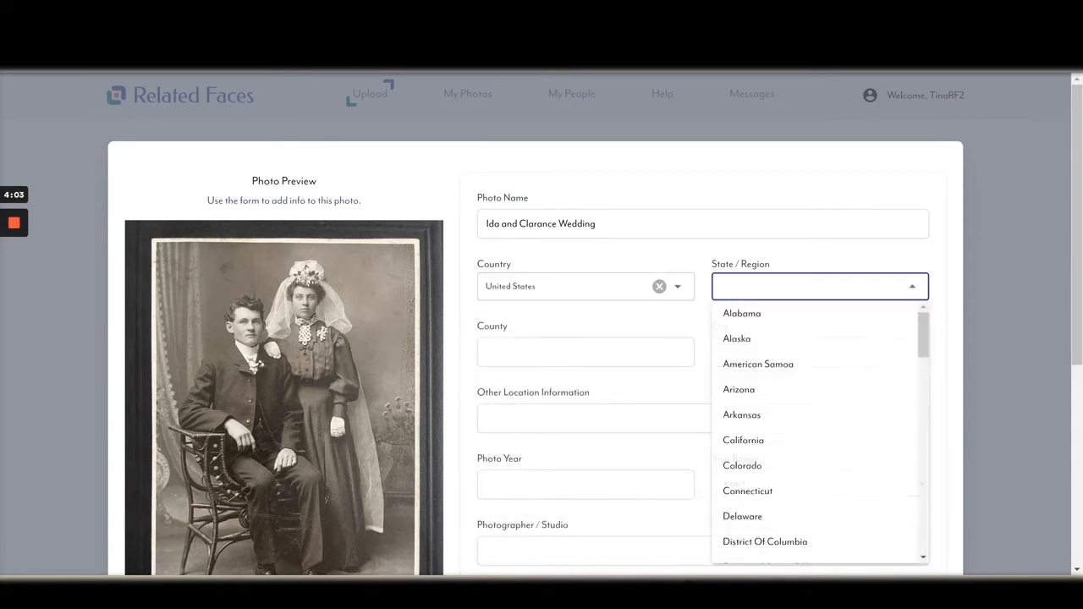
{"action": "left_click_drag", "start_coordinate": [923, 352], "coordinate": [923, 413]}
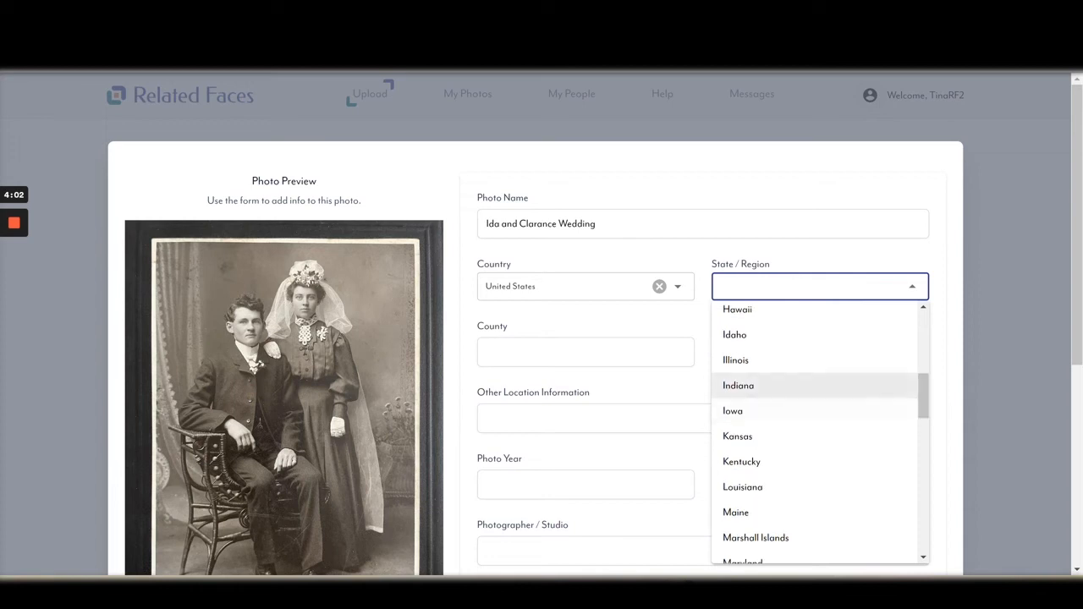
{"action": "left_click", "coordinate": [738, 385]}
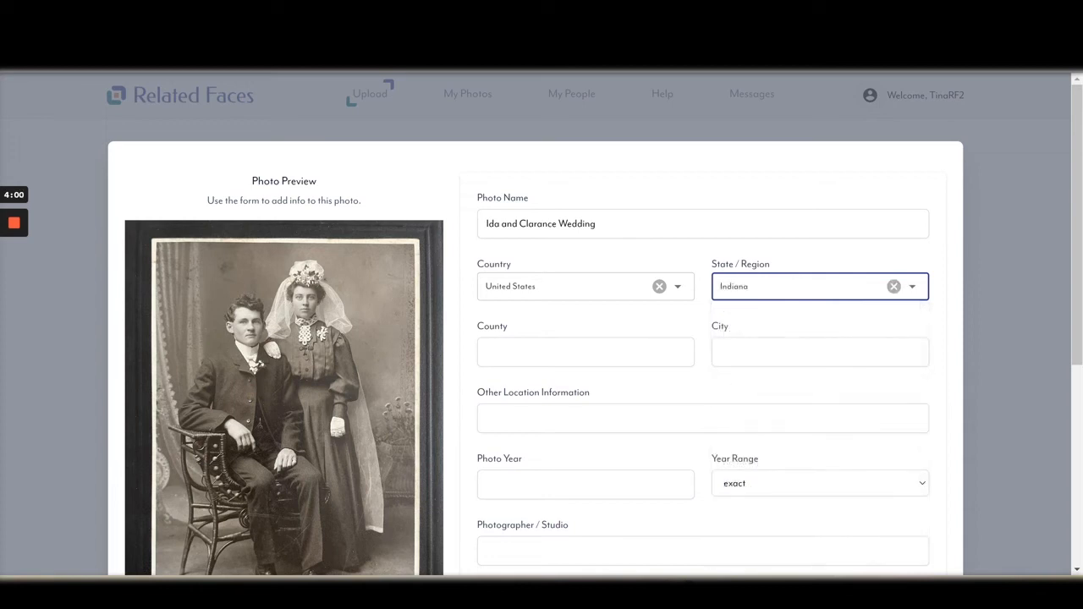
- Enter Porter as the photo's county and Portage Township as its city
{"action": "key", "text": "Tab"}
{"action": "type", "text": "kPo"}
{"action": "key", "text": "BackSpace"}
{"action": "key", "text": "BackSpace"}
{"action": "type", "text": "Porter"}
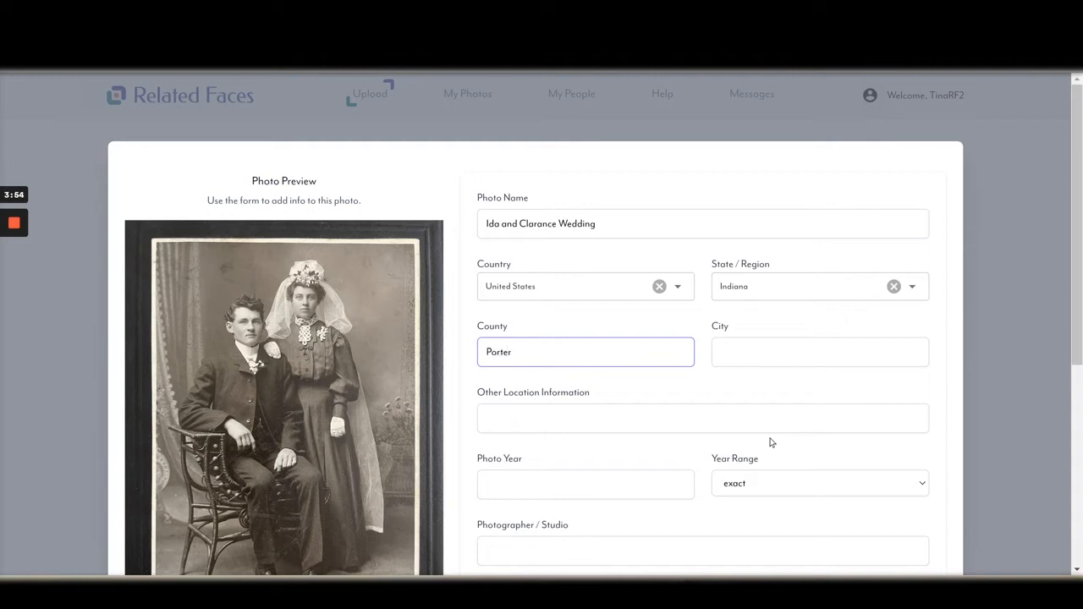
{"action": "key", "text": "Tab"}
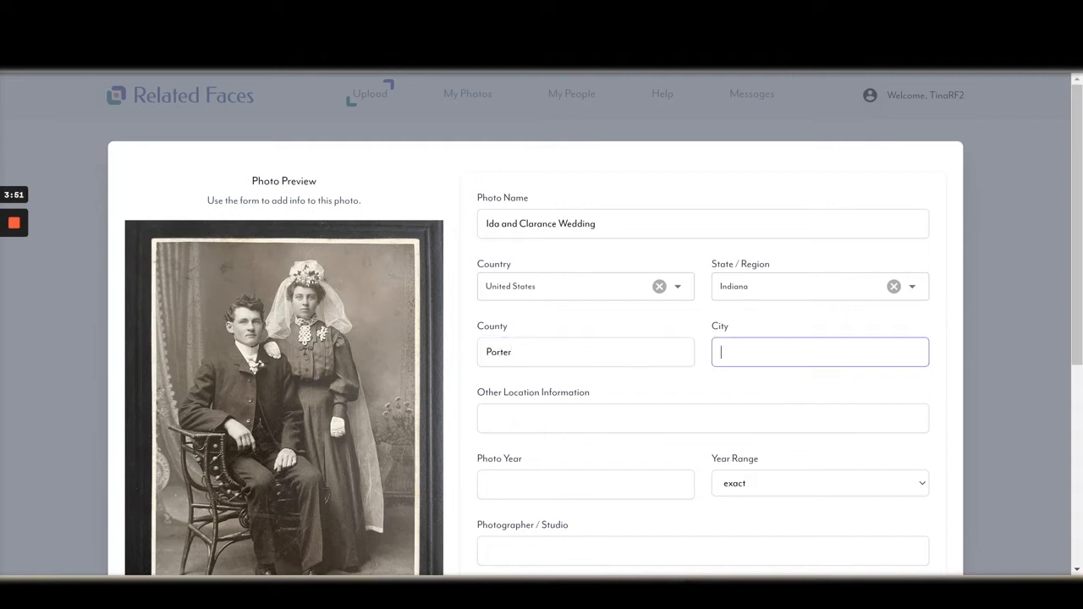
{"action": "type", "text": "Portage Township"}
- Set the photo year to 1900 with a year range of ±5
{"action": "scroll", "coordinate": [541, 338], "scroll_direction": "down", "scroll_amount": 1}
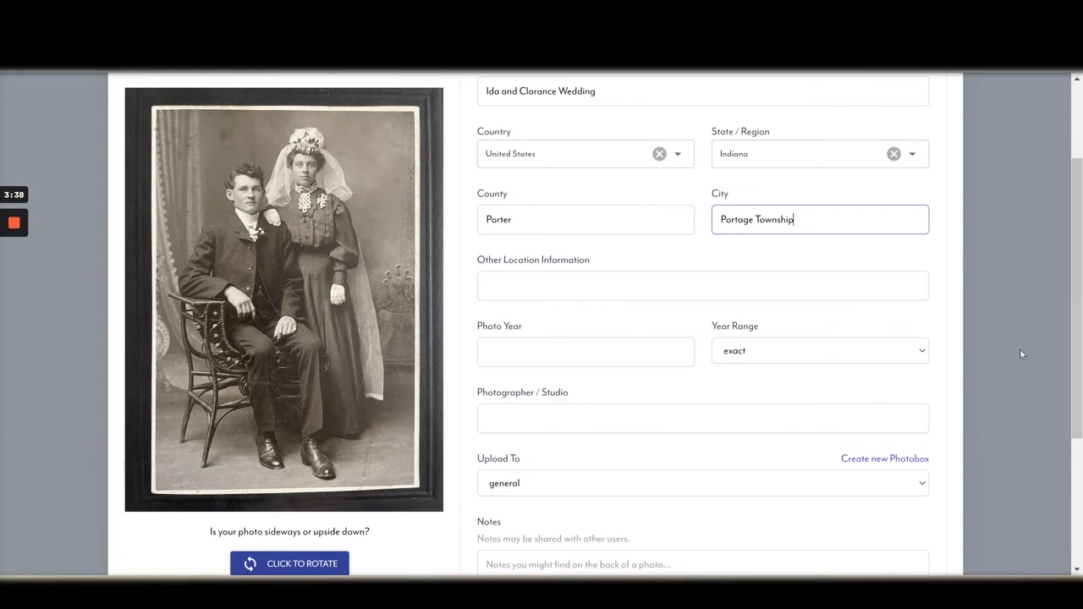
{"action": "scroll", "coordinate": [1072, 356], "scroll_direction": "down", "scroll_amount": 1}
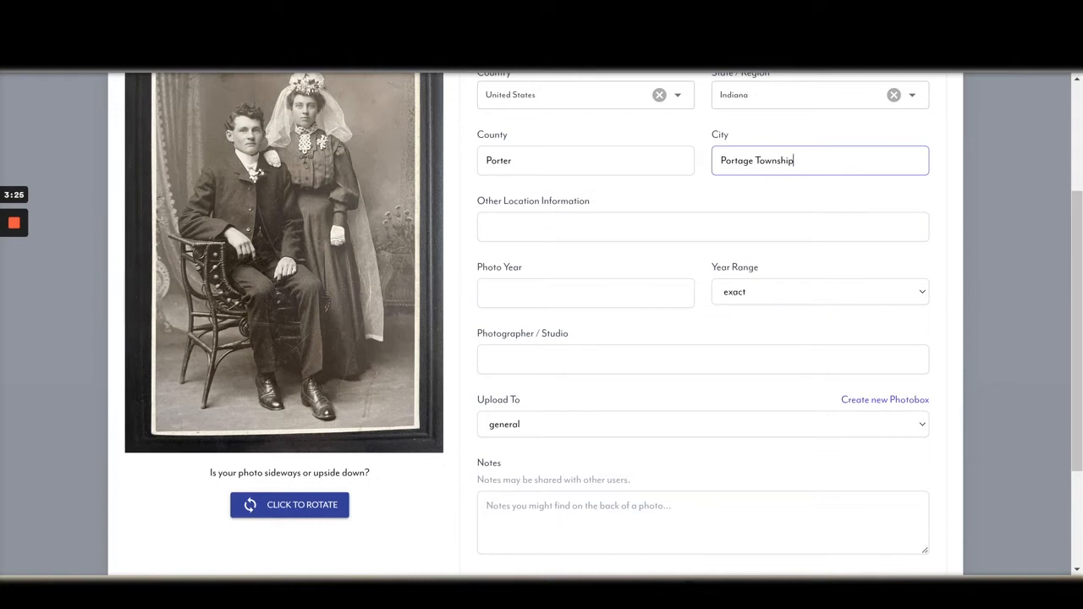
{"action": "left_click", "coordinate": [918, 294]}
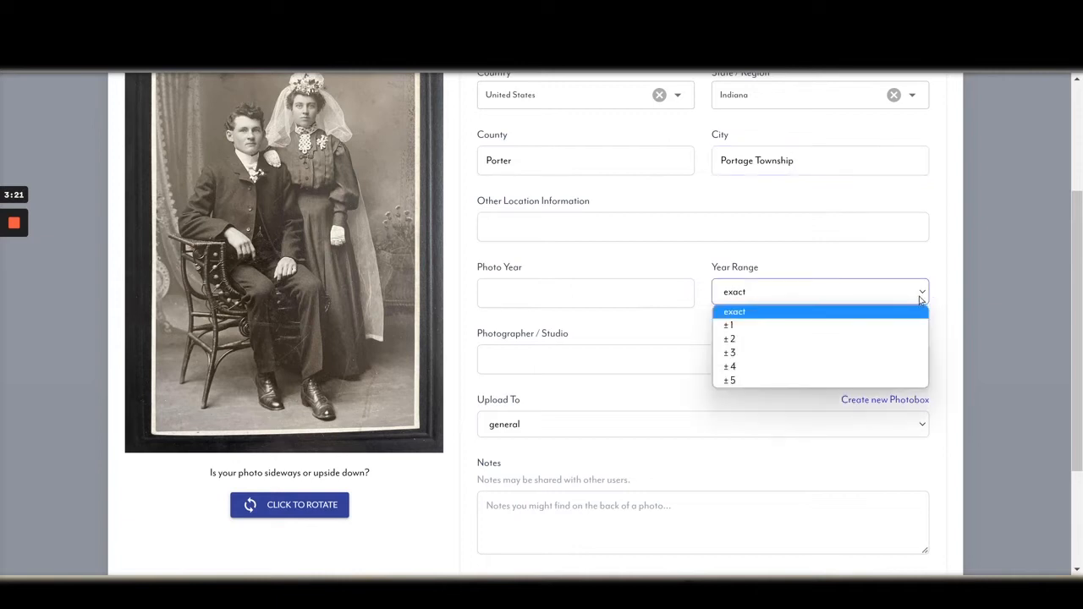
{"action": "left_click", "coordinate": [547, 290]}
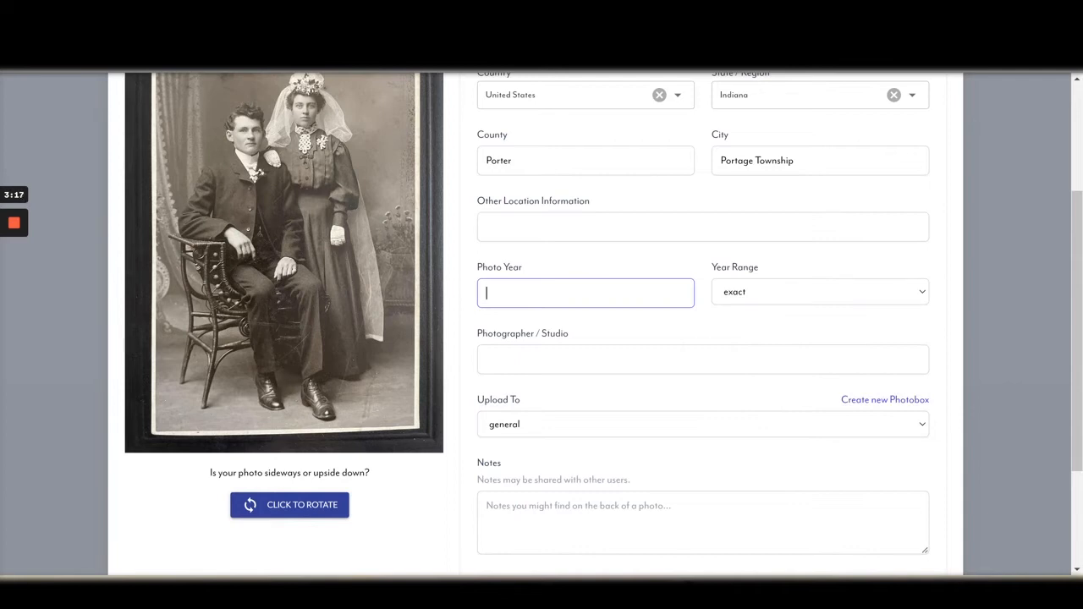
{"action": "type", "text": "1900"}
{"action": "left_click", "coordinate": [920, 292]}
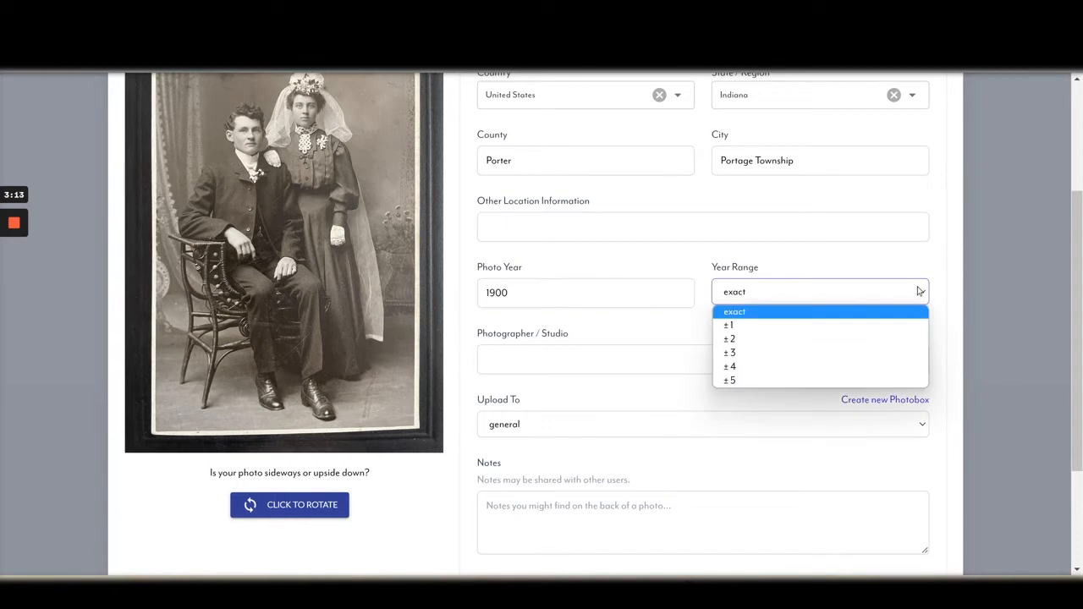
{"action": "left_click", "coordinate": [851, 382]}
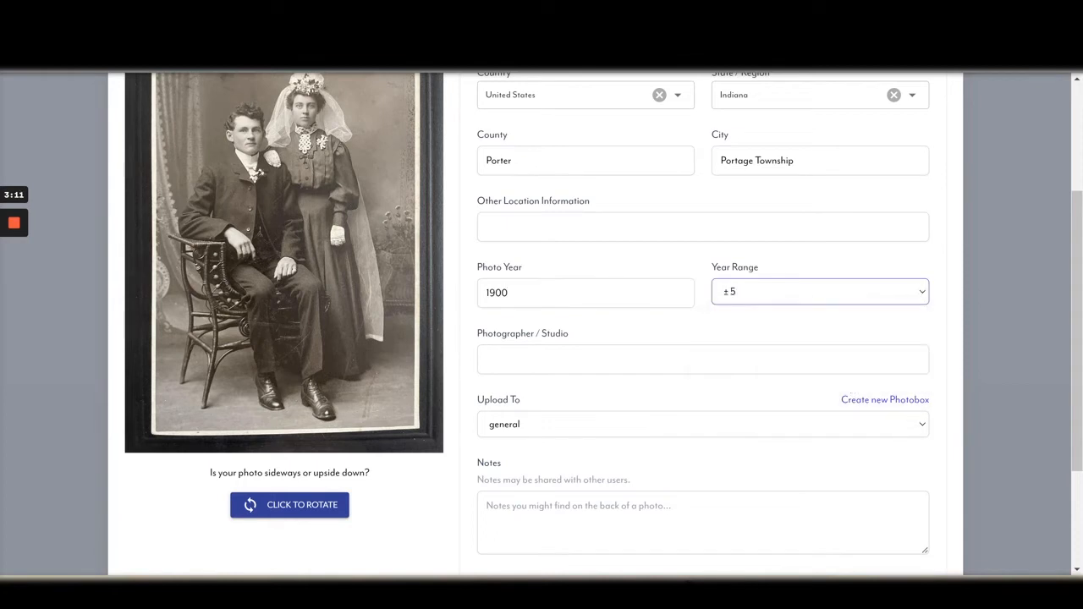
- Review the available photoboxes, keep general as the destination, and upload the wedding photo
{"action": "scroll", "coordinate": [1075, 330], "scroll_direction": "down", "scroll_amount": 3}
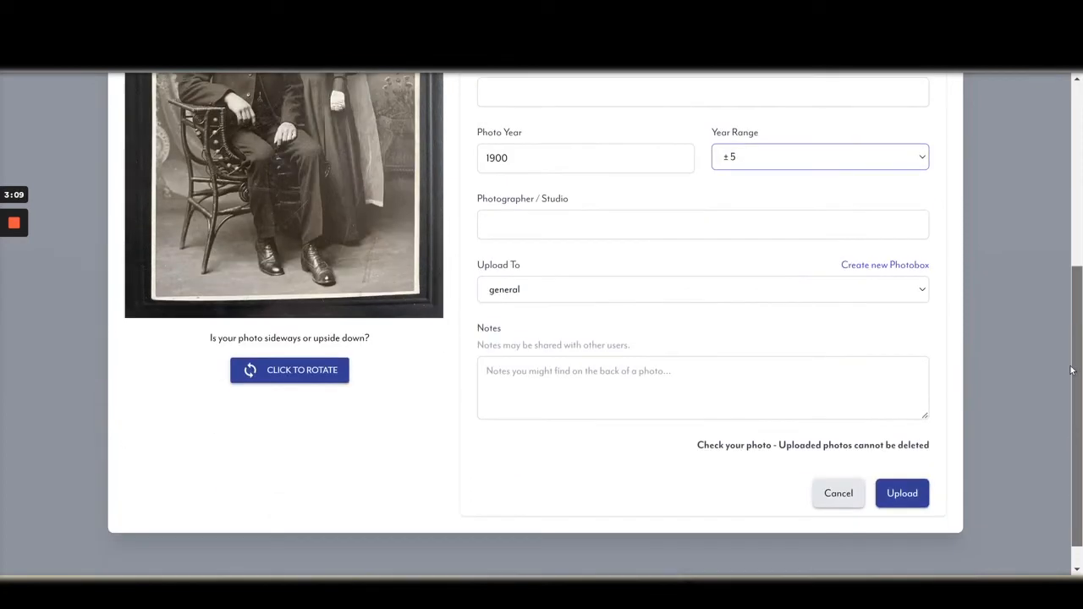
{"action": "left_click_drag", "start_coordinate": [1076, 342], "coordinate": [1066, 254]}
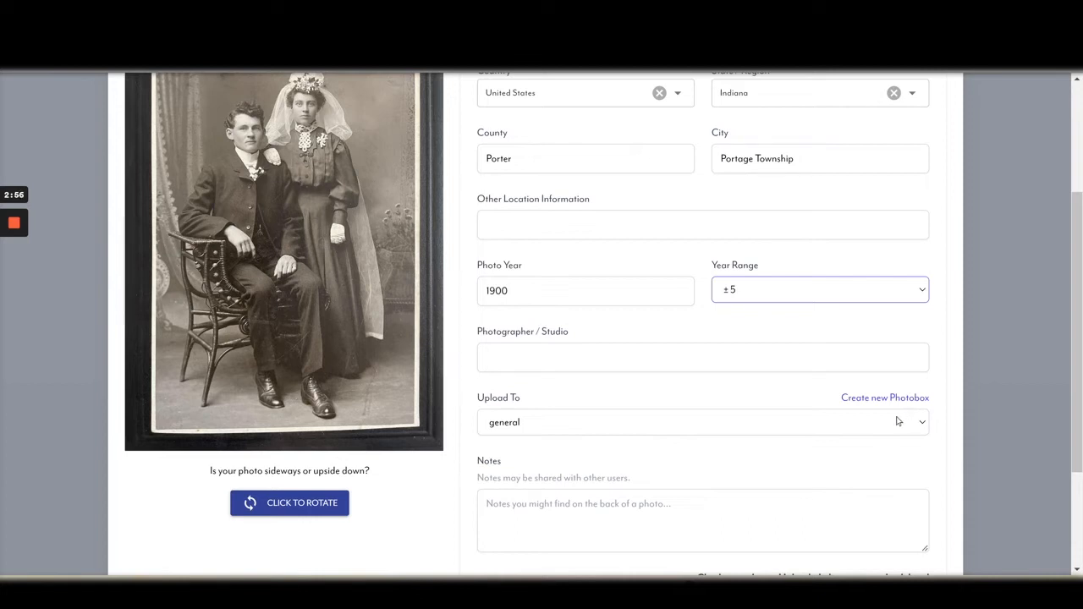
{"action": "left_click", "coordinate": [925, 427]}
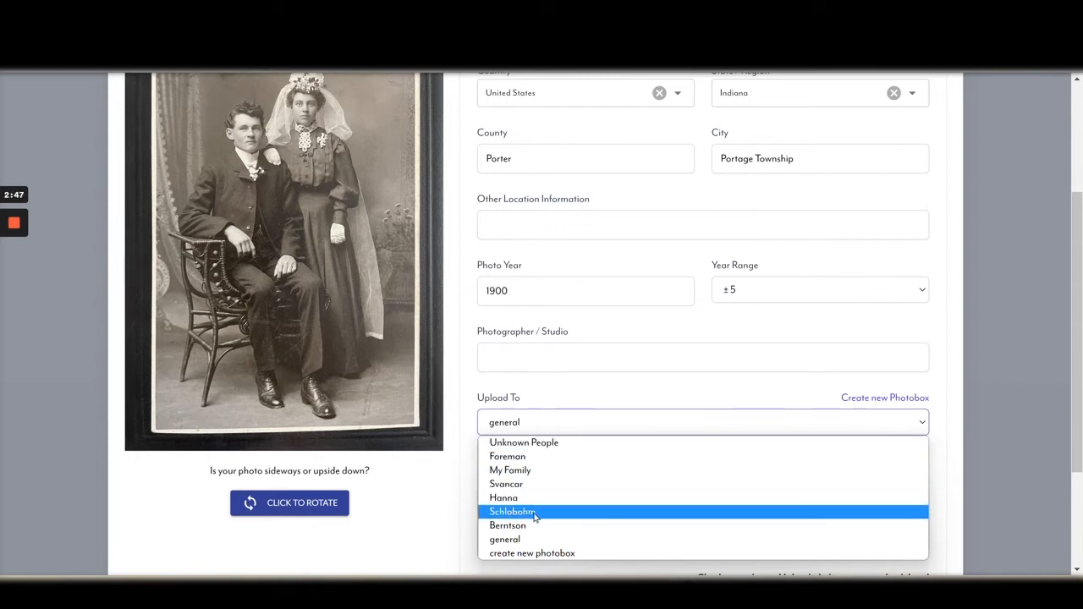
{"action": "left_click", "coordinate": [582, 426]}
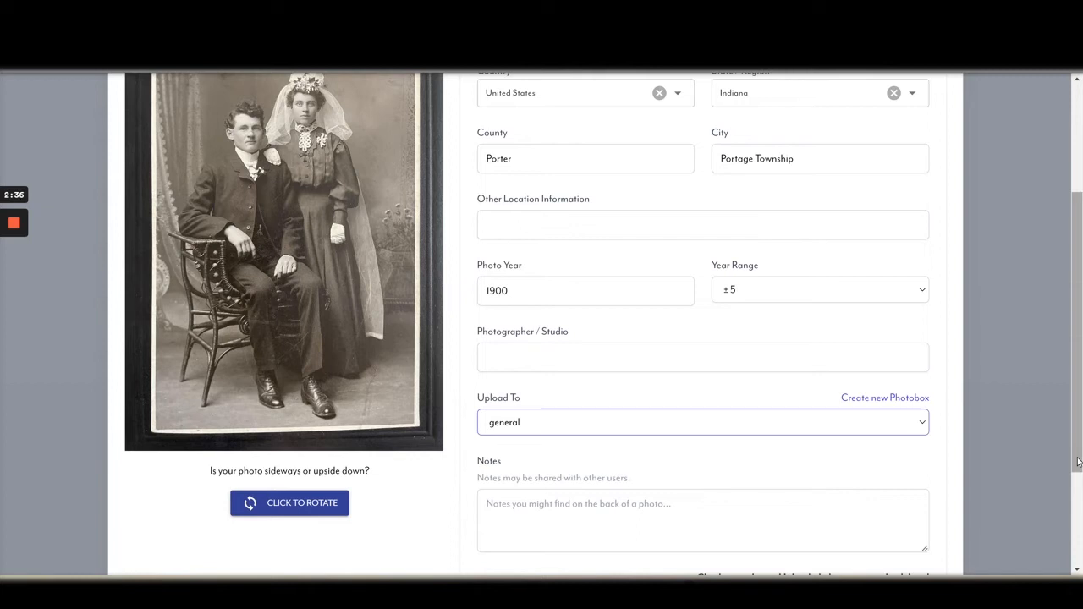
{"action": "left_click_drag", "start_coordinate": [1077, 461], "coordinate": [1077, 506]}
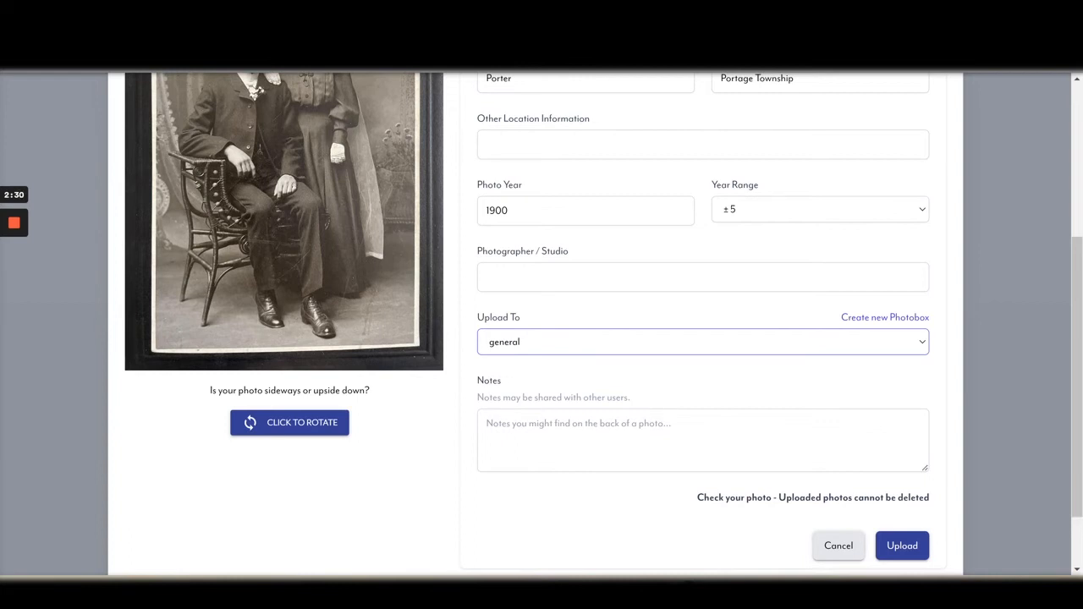
{"action": "left_click", "coordinate": [902, 546]}
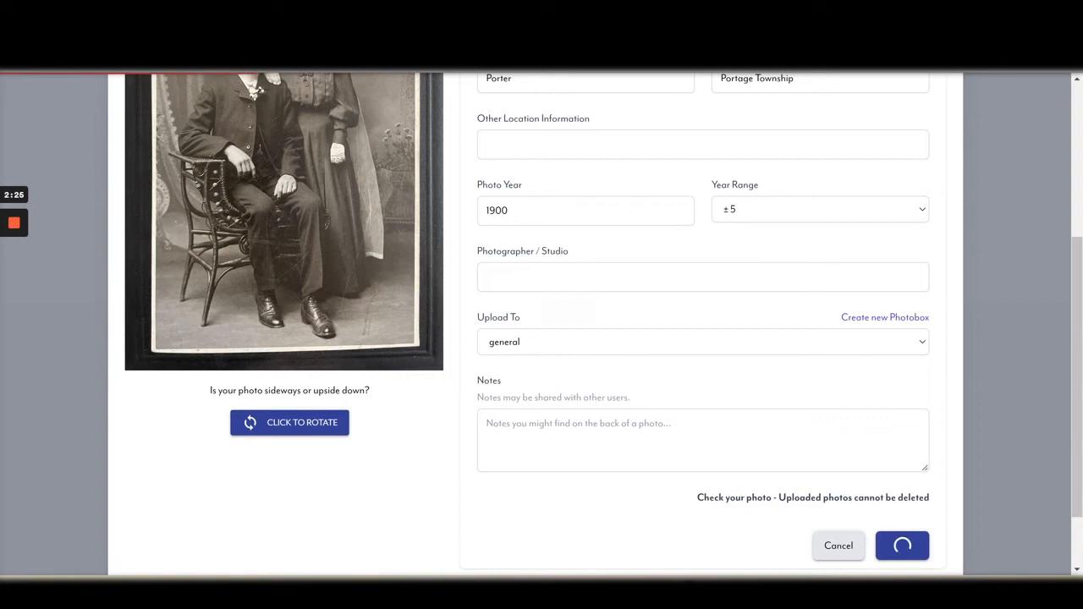
- Enter the groom's first and last name in the new profile for his detected face
{"action": "left_click_drag", "start_coordinate": [1078, 308], "coordinate": [1076, 166]}
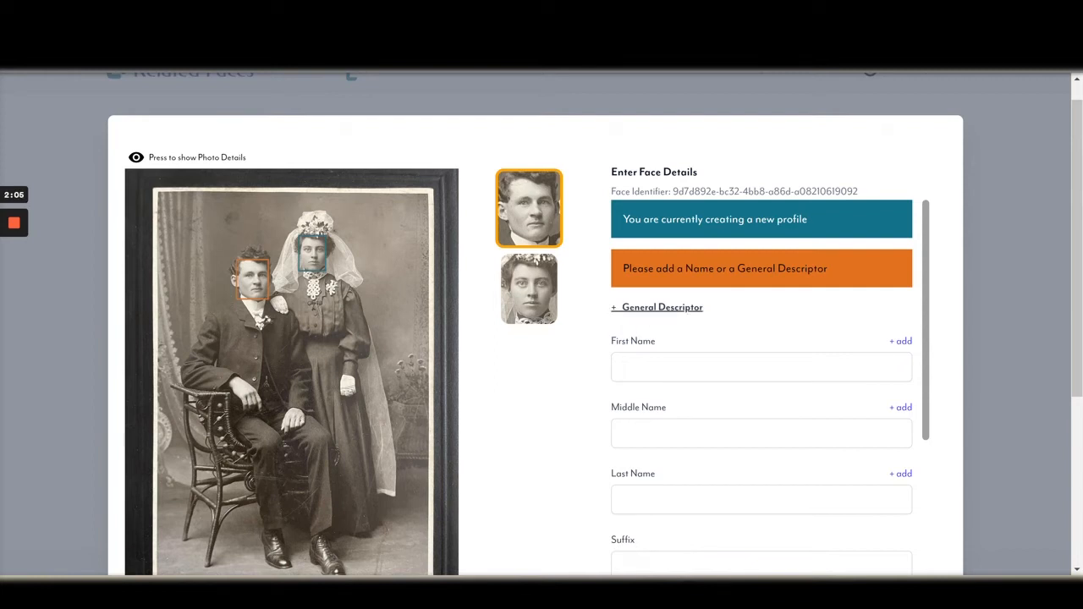
{"action": "left_click", "coordinate": [660, 307]}
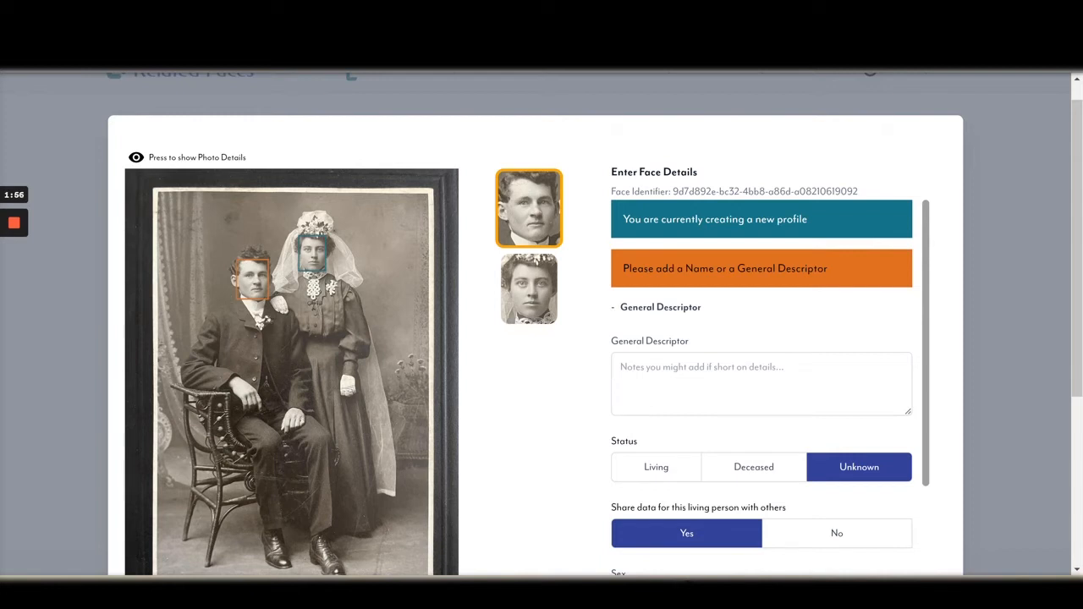
{"action": "left_click", "coordinate": [672, 310]}
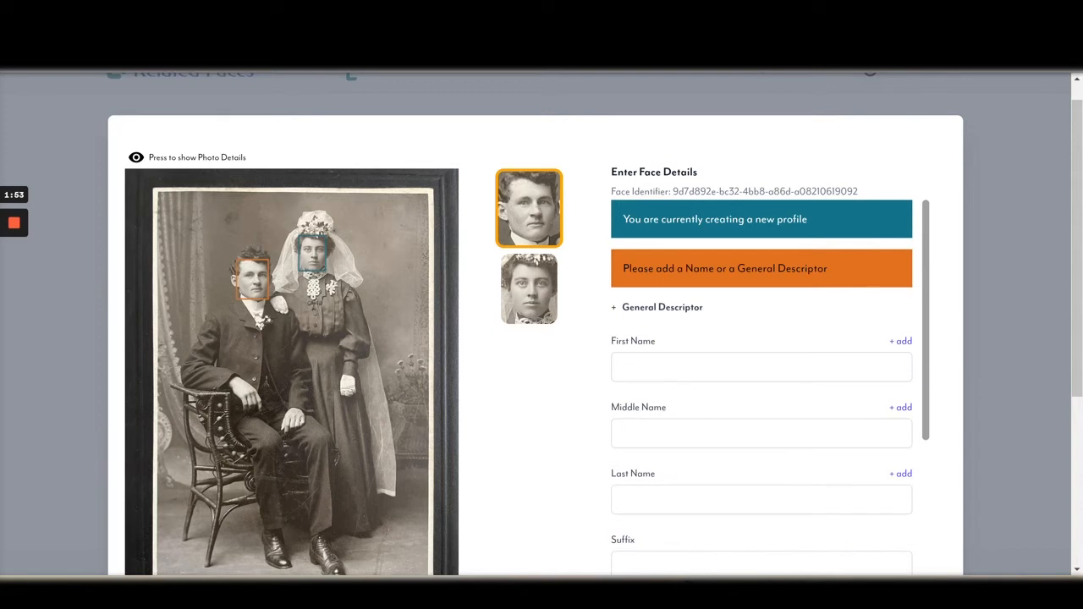
{"action": "left_click", "coordinate": [778, 368]}
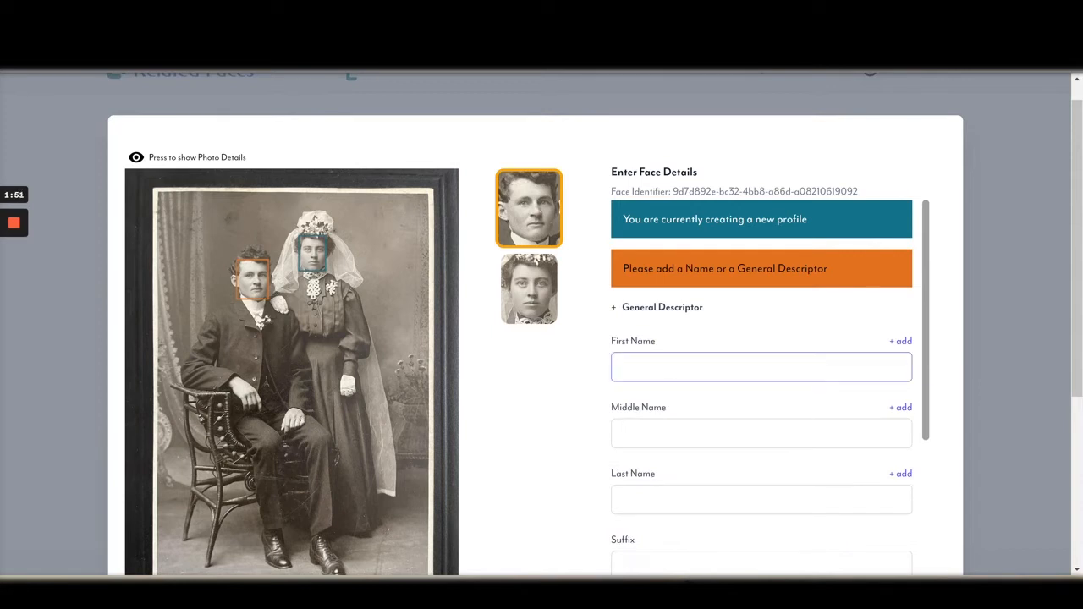
{"action": "type", "text": "Clarance"}
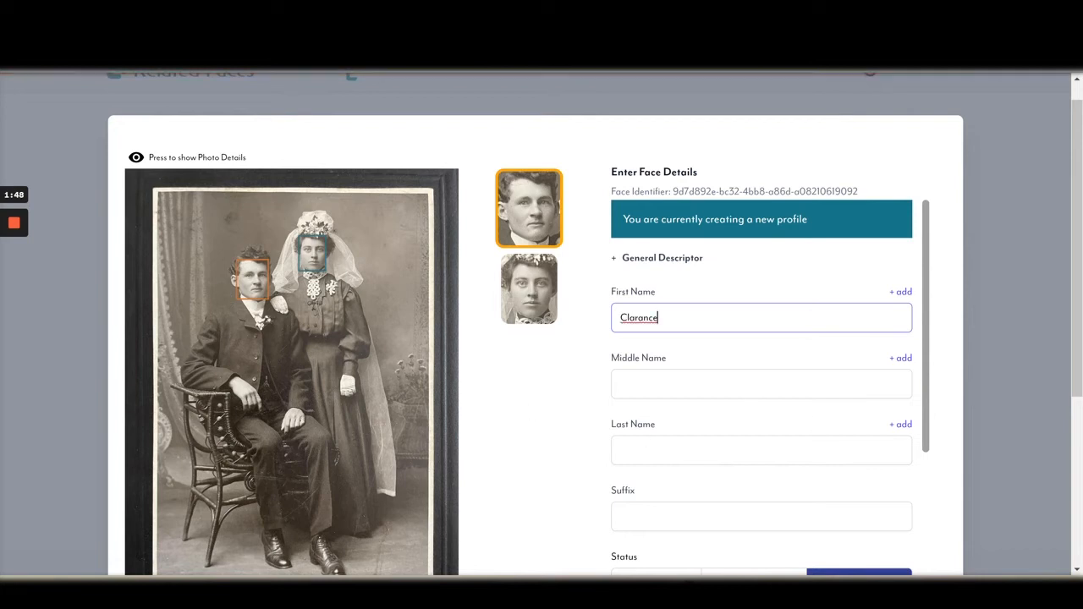
{"action": "left_click", "coordinate": [761, 450]}
{"action": "type", "text": "Struble"}
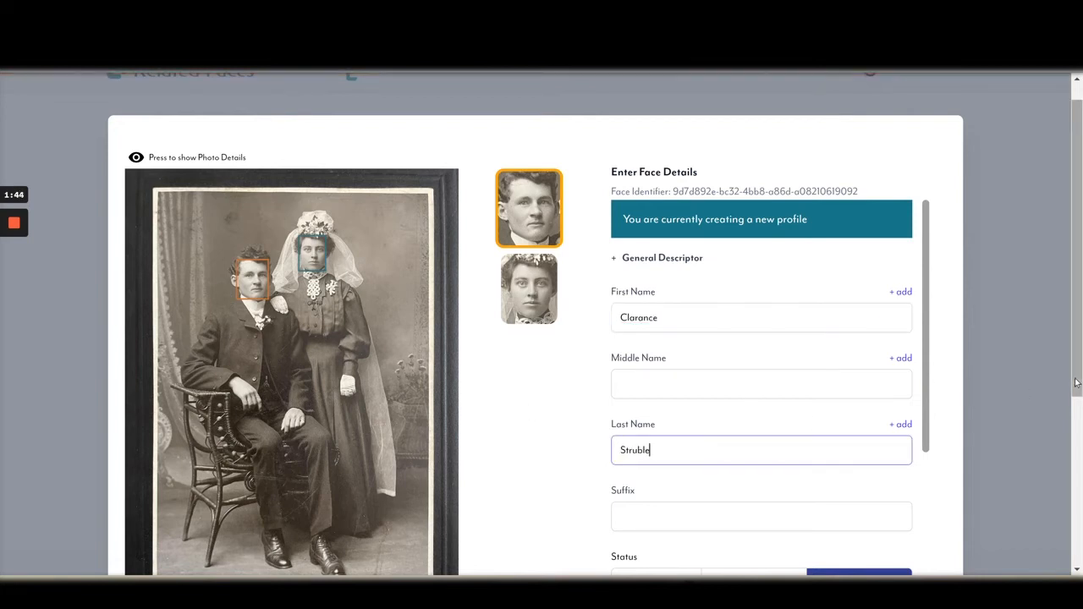
- Set the groom's status to Deceased and his sex to Male
{"action": "left_click_drag", "start_coordinate": [1077, 379], "coordinate": [1082, 499]}
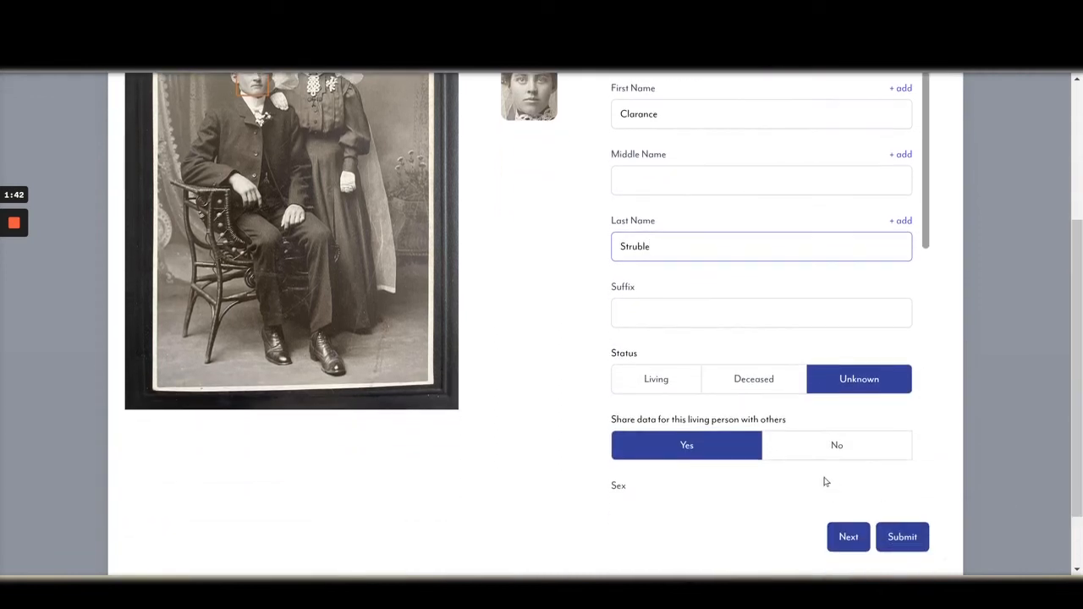
{"action": "left_click", "coordinate": [762, 380]}
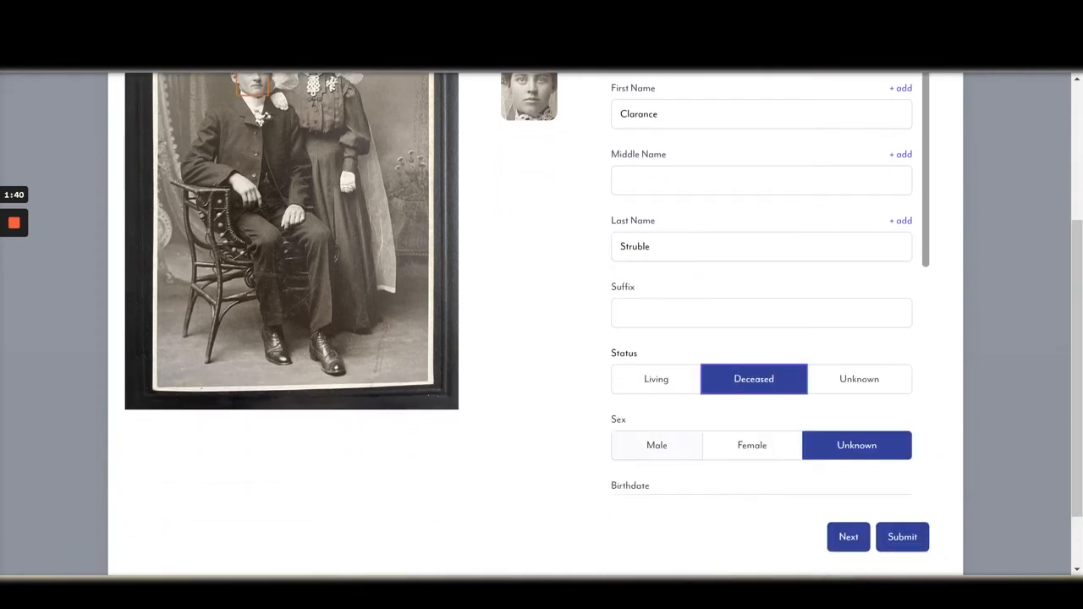
{"action": "left_click", "coordinate": [659, 445]}
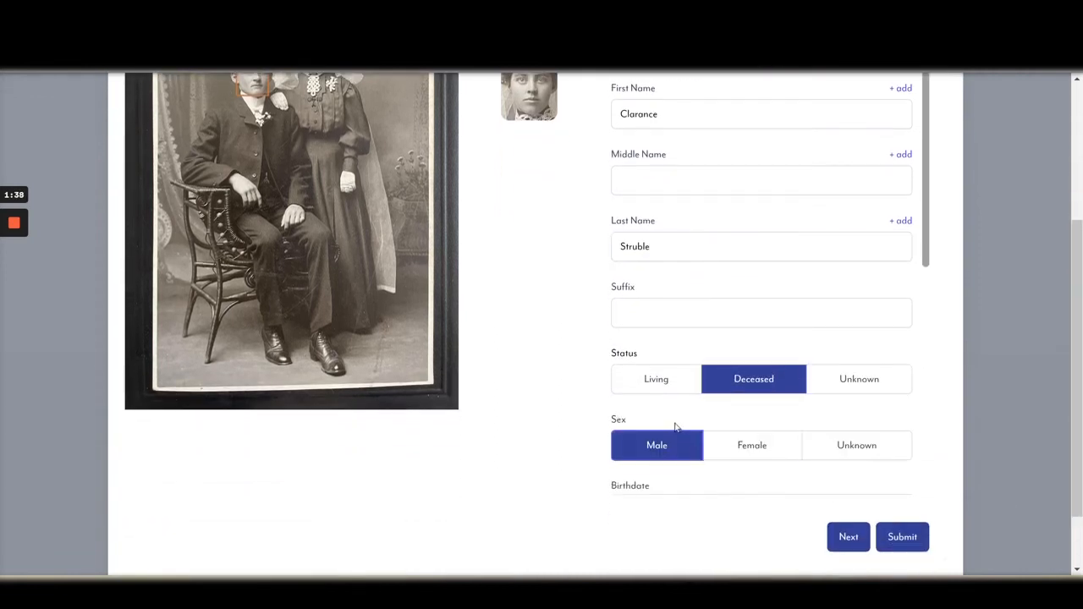
{"action": "left_click", "coordinate": [656, 379]}
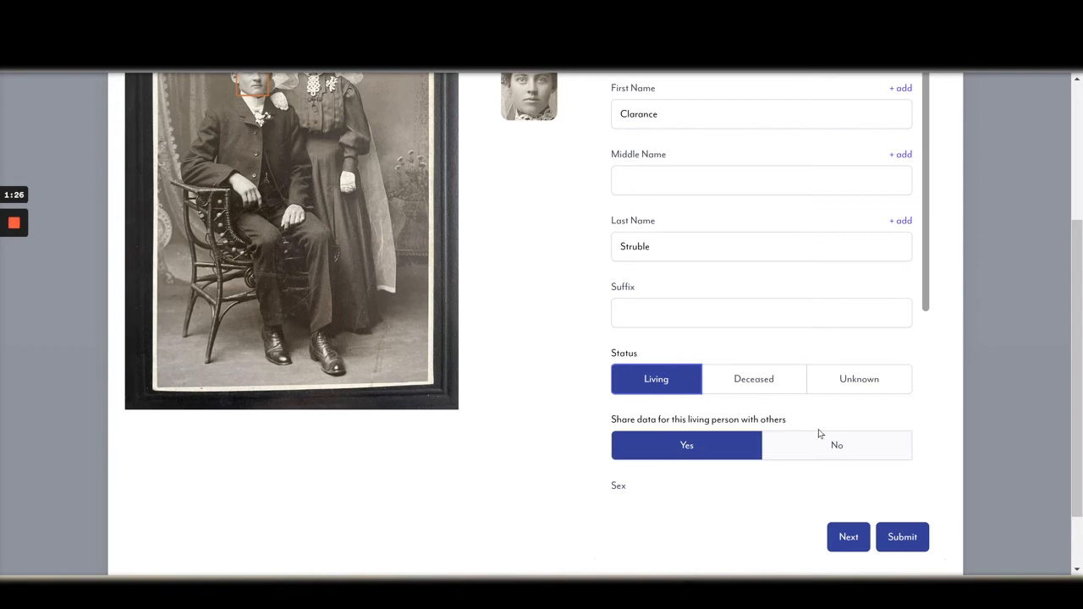
{"action": "left_click", "coordinate": [749, 379]}
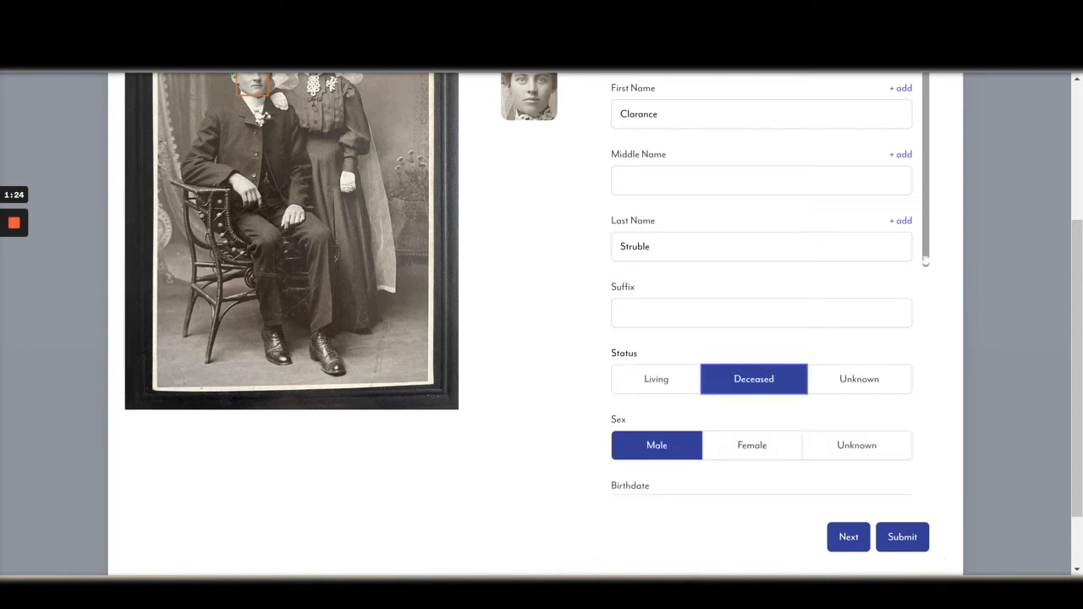
- Enter the groom's birth year in the birthdate section of his profile
{"action": "scroll", "coordinate": [925, 262], "scroll_direction": "down", "scroll_amount": 3}
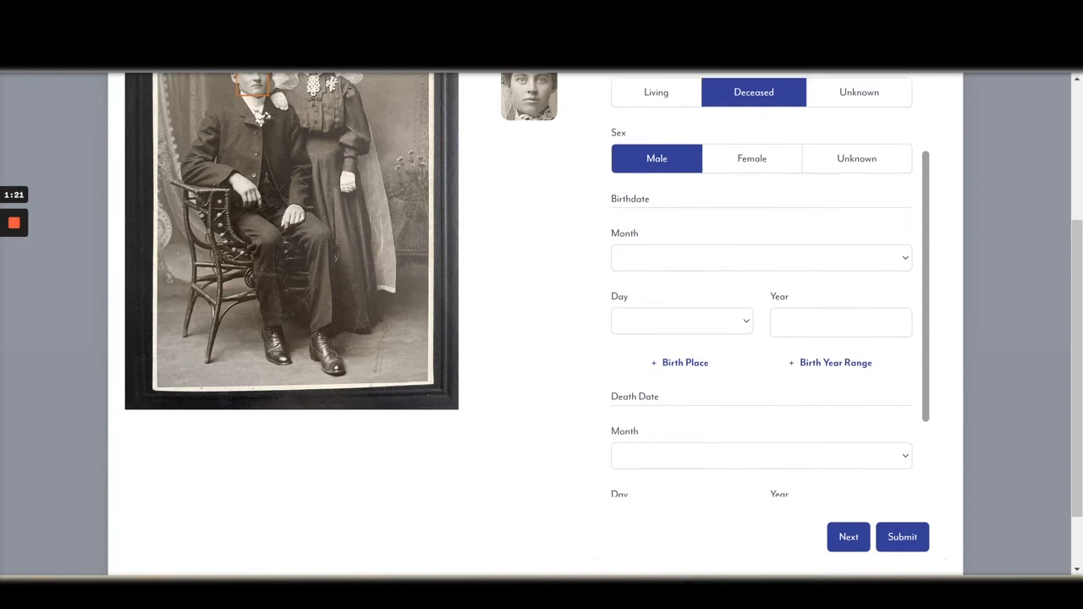
{"action": "scroll", "coordinate": [923, 287], "scroll_direction": "down", "scroll_amount": 1}
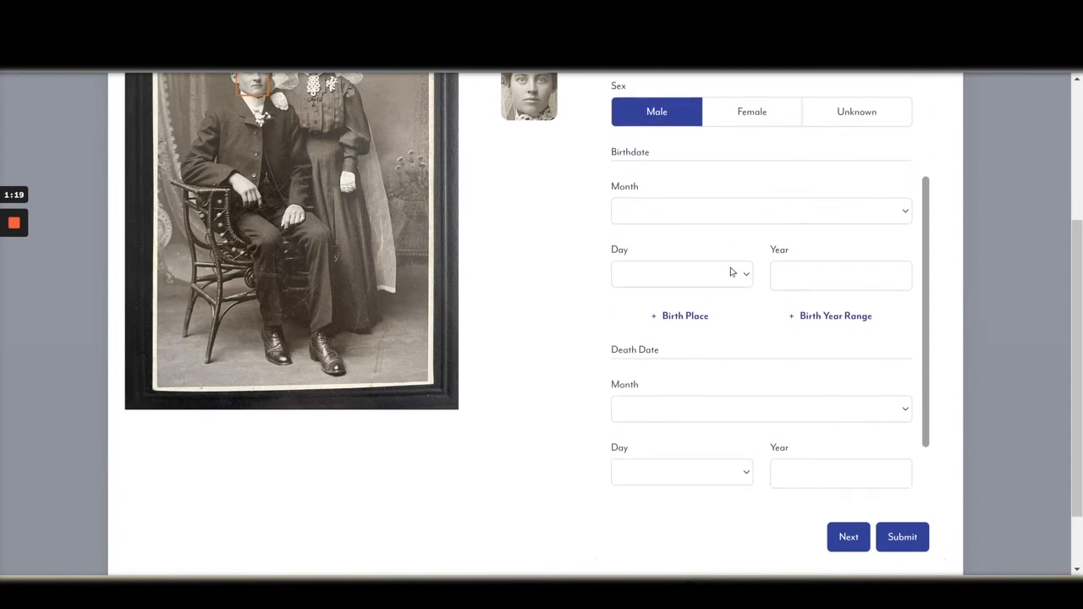
{"action": "left_click", "coordinate": [832, 276]}
{"action": "type", "text": "1881"}
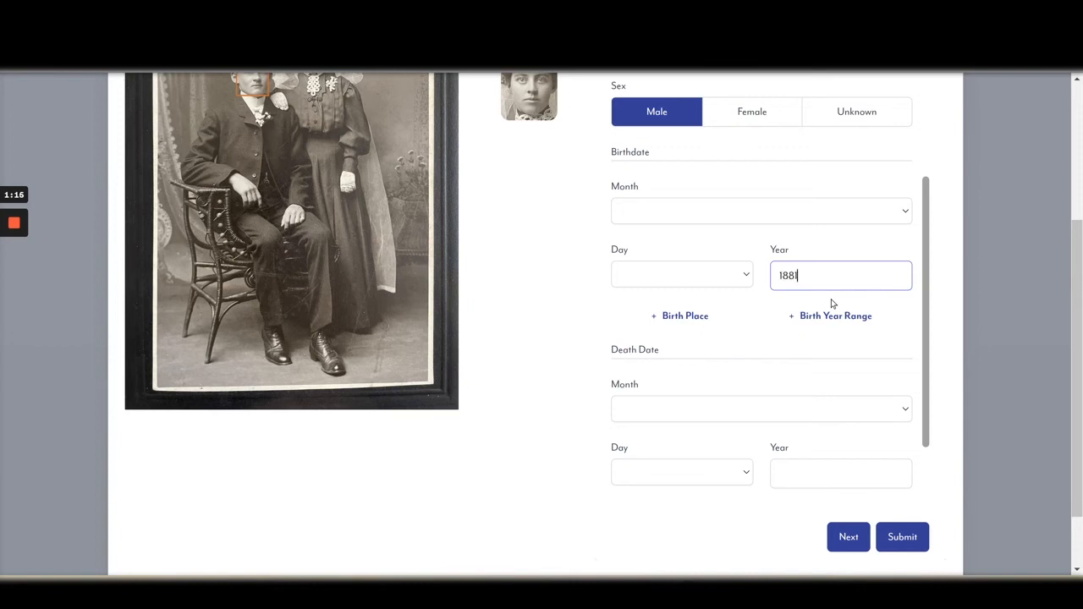
- Add a birth place to the groom's profile and set its country to United States
{"action": "left_click", "coordinate": [684, 316]}
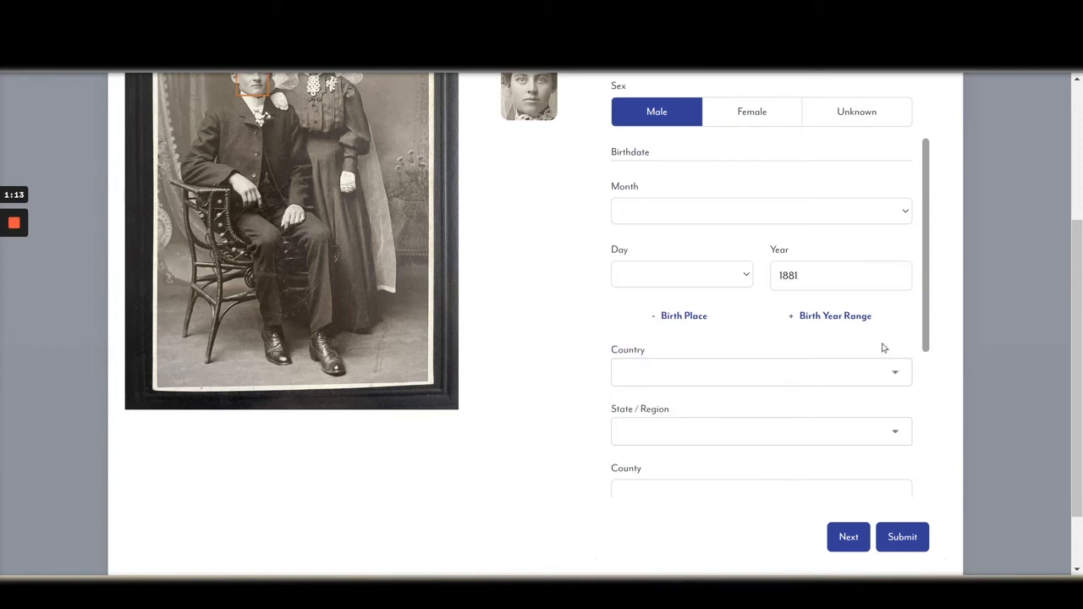
{"action": "scroll", "coordinate": [942, 331], "scroll_direction": "down", "scroll_amount": 3}
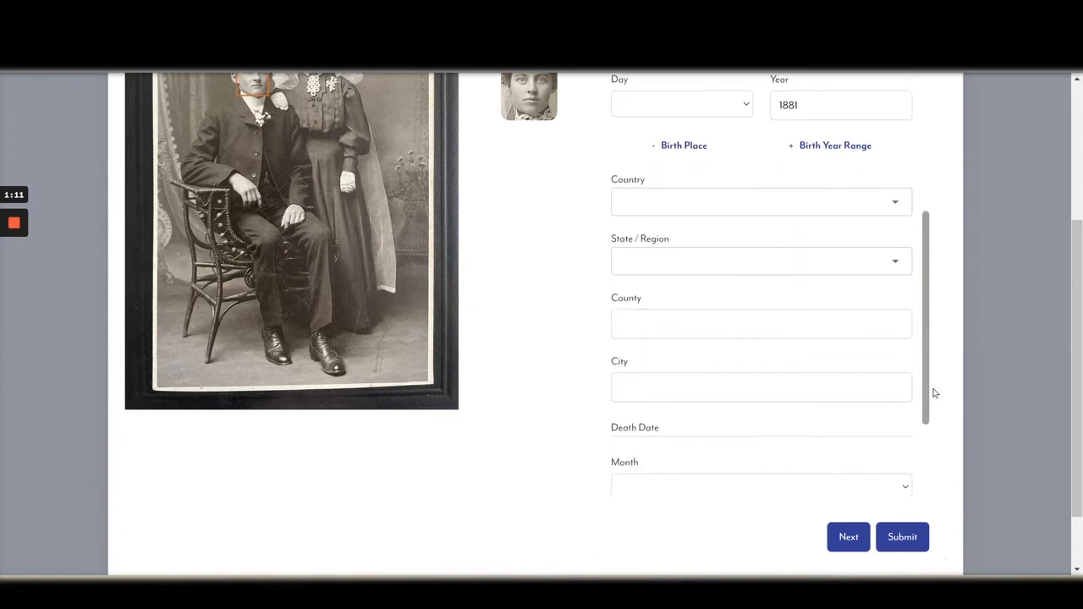
{"action": "left_click", "coordinate": [895, 202]}
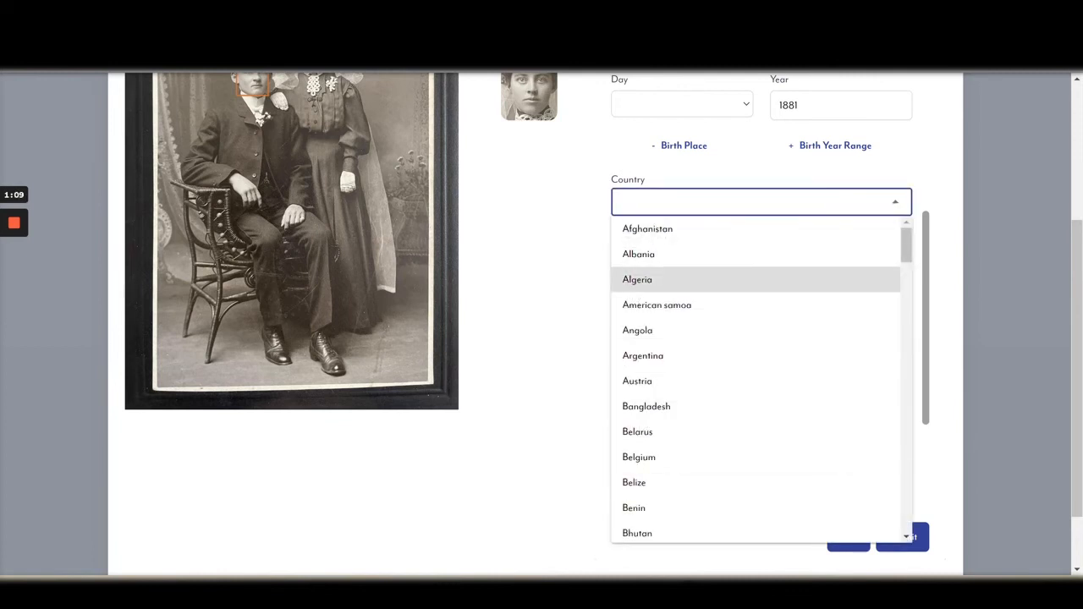
{"action": "scroll", "coordinate": [906, 300], "scroll_direction": "down", "scroll_amount": 3}
{"action": "left_click_drag", "start_coordinate": [906, 300], "coordinate": [909, 539]}
{"action": "scroll", "coordinate": [909, 508], "scroll_direction": "down", "scroll_amount": 3}
{"action": "left_click", "coordinate": [649, 444]}
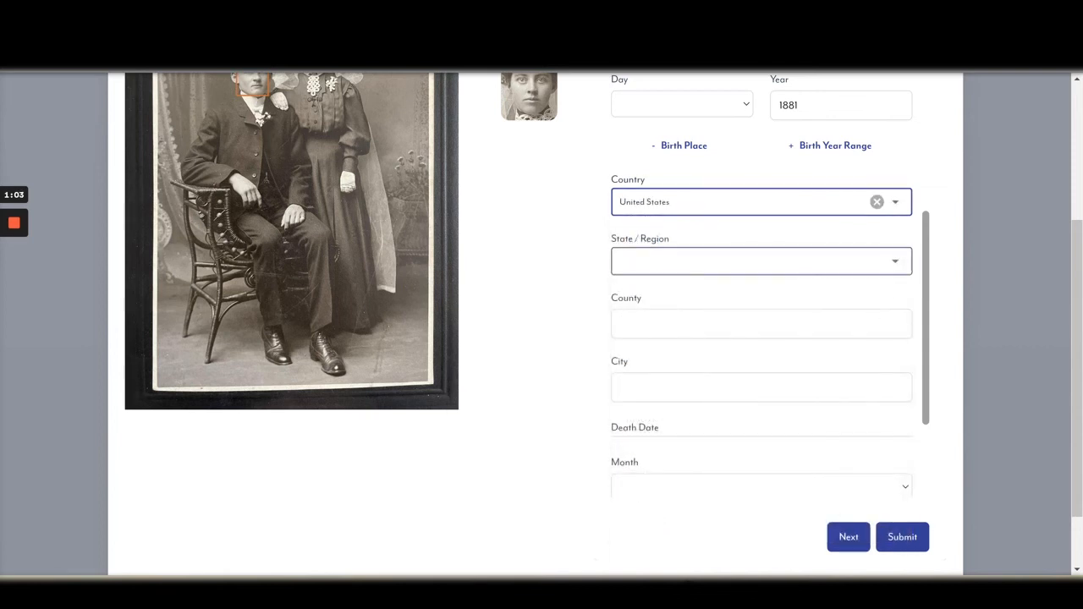
- Set the groom's birth state to Ohio and the birth city to Henry
{"action": "left_click", "coordinate": [894, 261]}
{"action": "left_click_drag", "start_coordinate": [910, 310], "coordinate": [907, 462]}
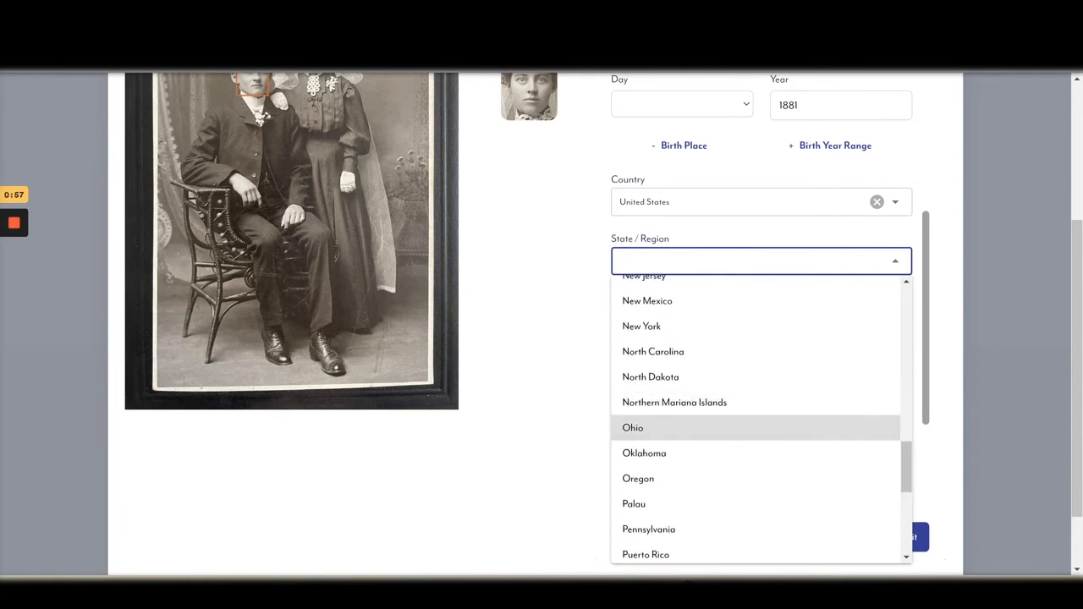
{"action": "left_click", "coordinate": [838, 428]}
{"action": "left_click", "coordinate": [821, 389]}
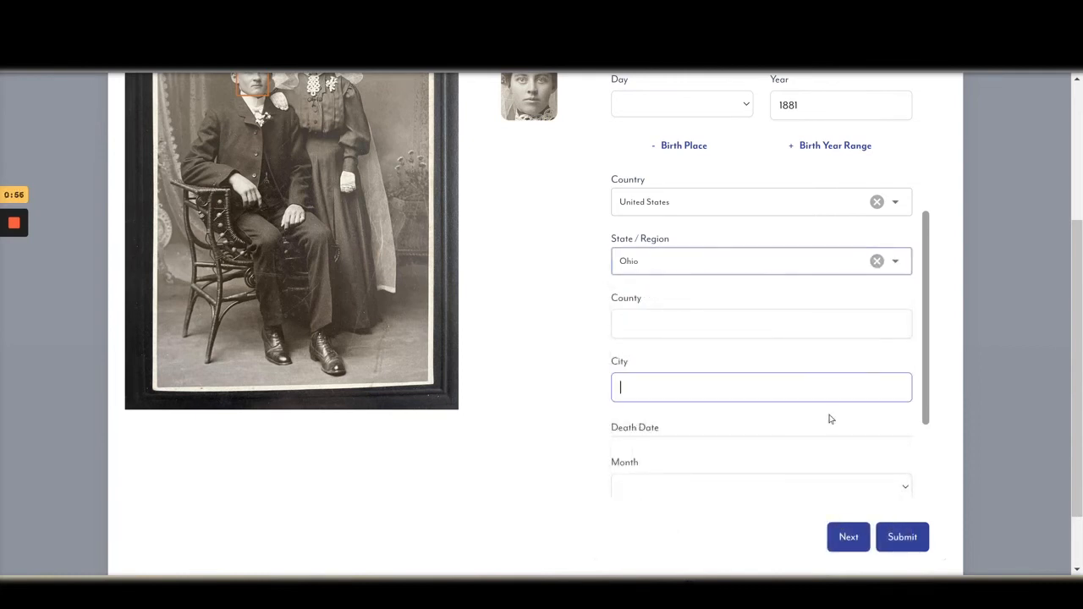
{"action": "type", "text": "Her"}
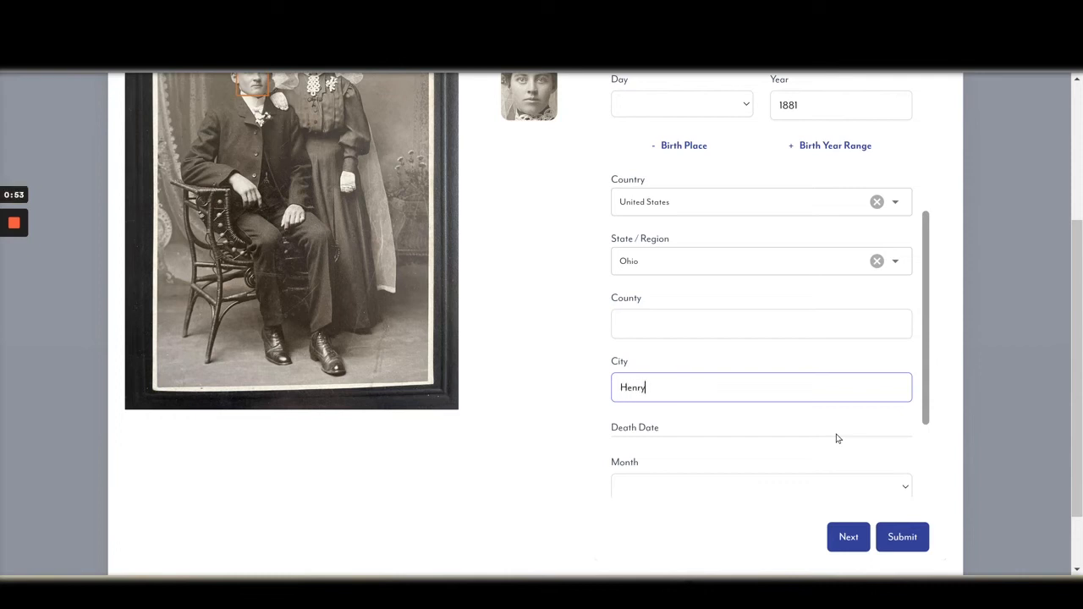
- Enter 1951 as the groom's year of death
{"action": "scroll", "coordinate": [1073, 338], "scroll_direction": "down", "scroll_amount": 1}
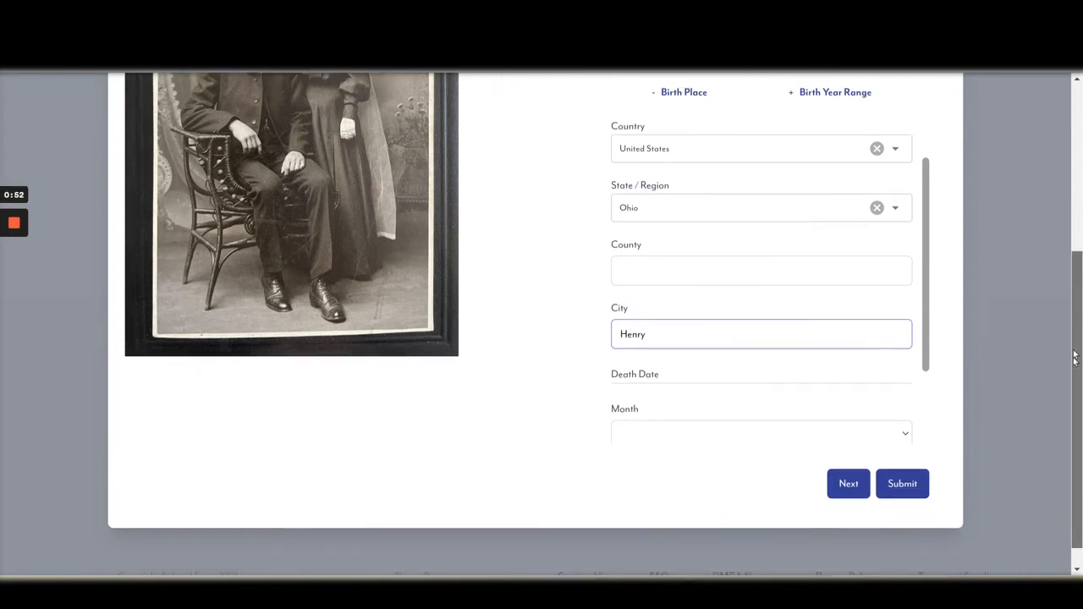
{"action": "left_click_drag", "start_coordinate": [926, 227], "coordinate": [927, 313]}
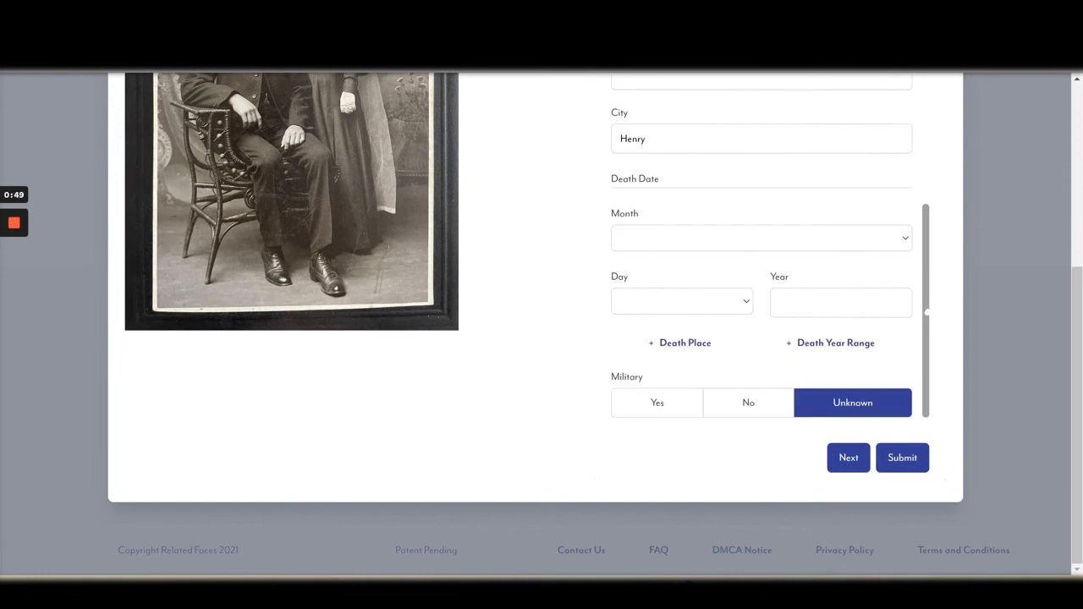
{"action": "left_click", "coordinate": [812, 303]}
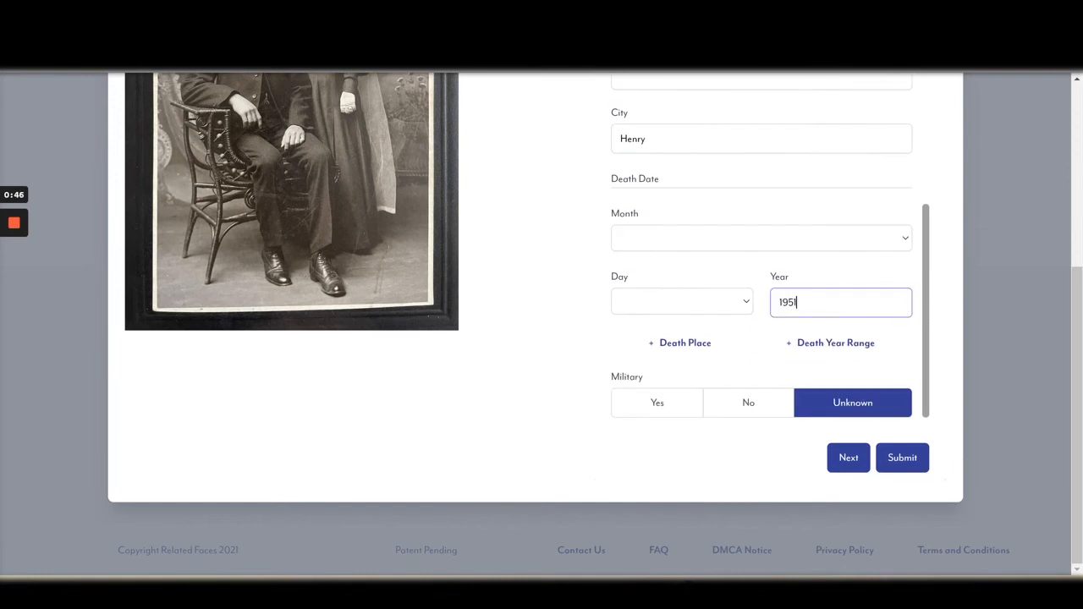
- Add a death place to the groom's profile and set its country to United States
{"action": "left_click", "coordinate": [681, 343]}
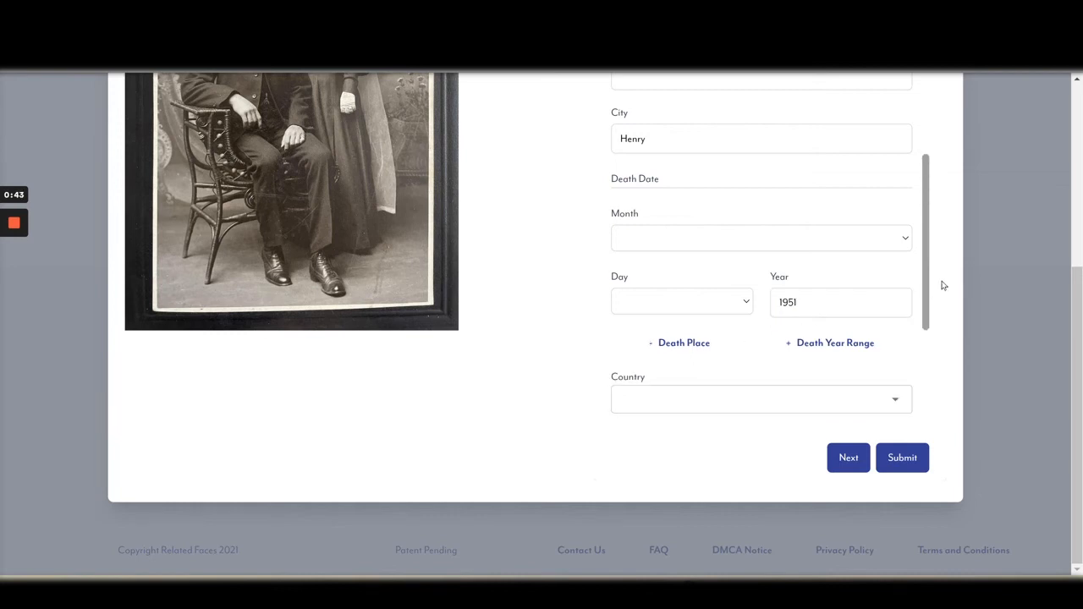
{"action": "left_click_drag", "start_coordinate": [926, 246], "coordinate": [925, 313]}
{"action": "scroll", "coordinate": [925, 313], "scroll_direction": "down", "scroll_amount": 1}
{"action": "left_click", "coordinate": [897, 179]}
{"action": "left_click_drag", "start_coordinate": [911, 227], "coordinate": [898, 547]}
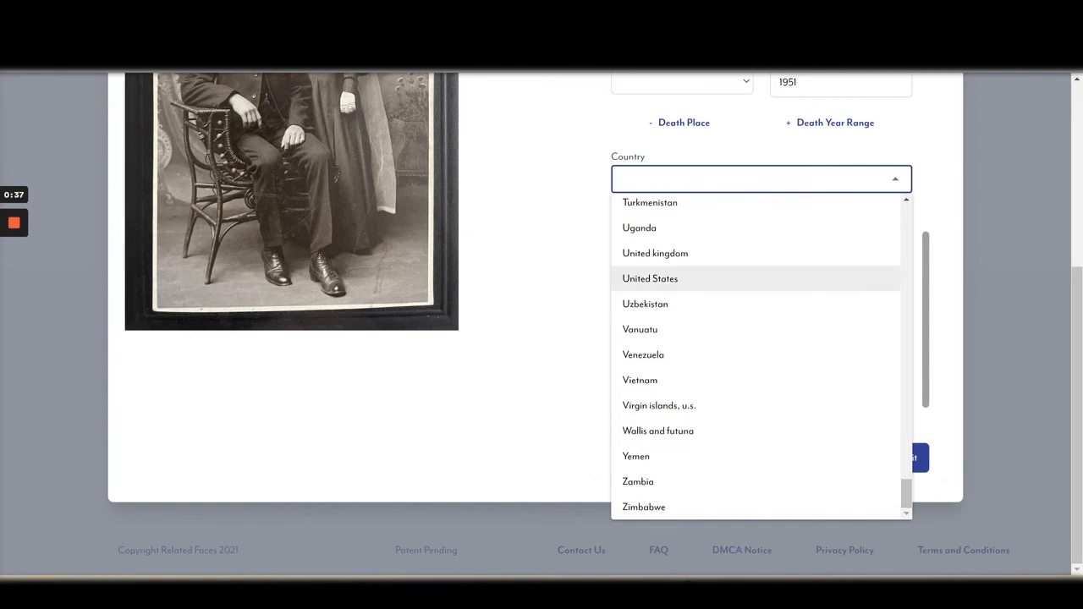
{"action": "left_click", "coordinate": [875, 272]}
- Set the groom's death state to Indiana and the death city to Gary
{"action": "left_click", "coordinate": [885, 239]}
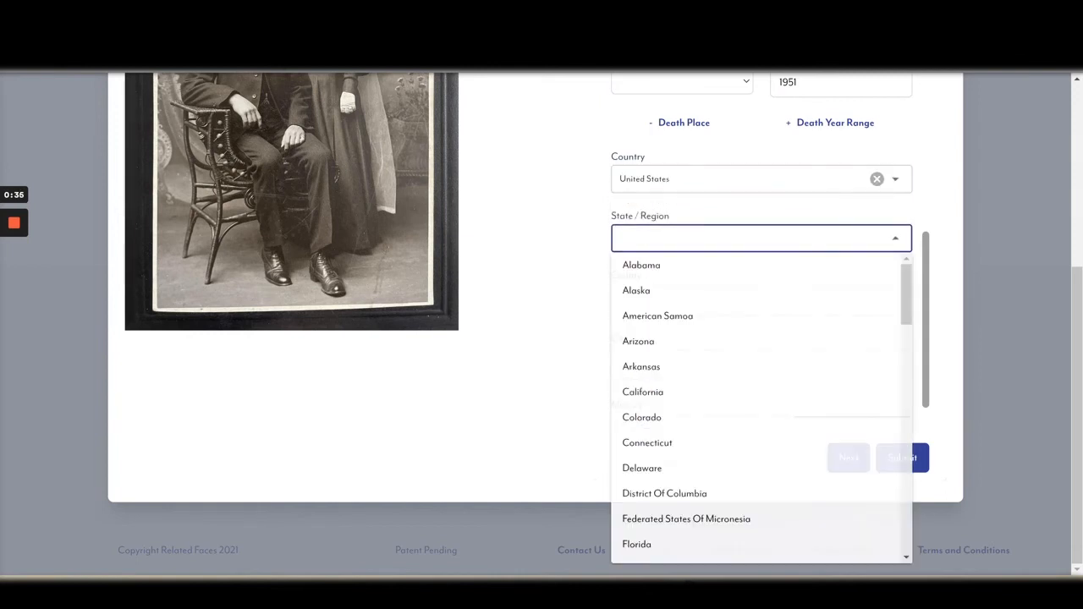
{"action": "left_click_drag", "start_coordinate": [907, 312], "coordinate": [904, 355]}
{"action": "left_click", "coordinate": [638, 484]}
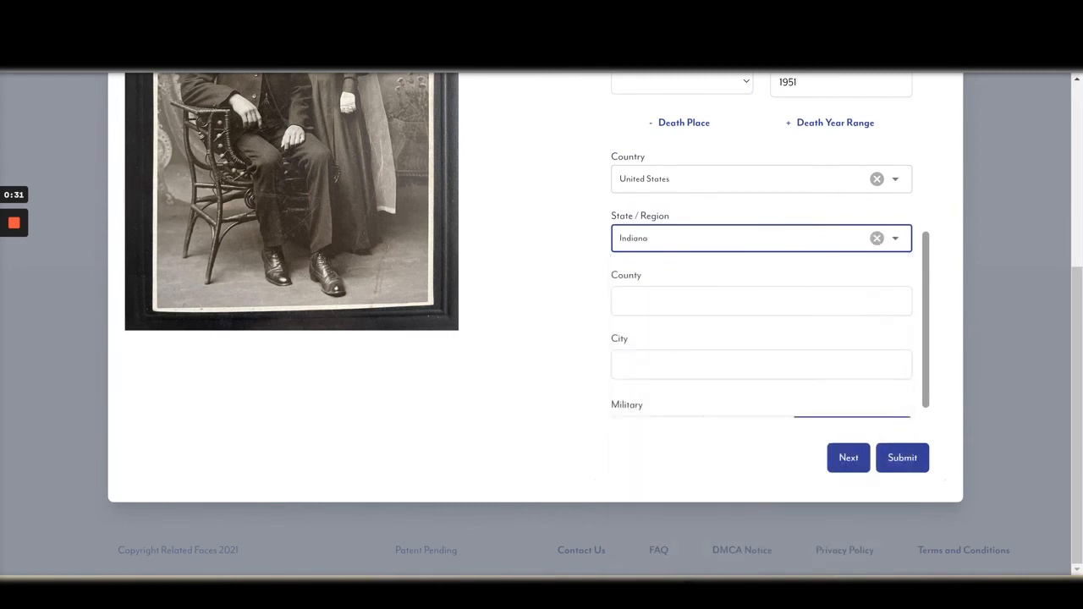
{"action": "left_click", "coordinate": [668, 355]}
{"action": "type", "text": "Gary"}
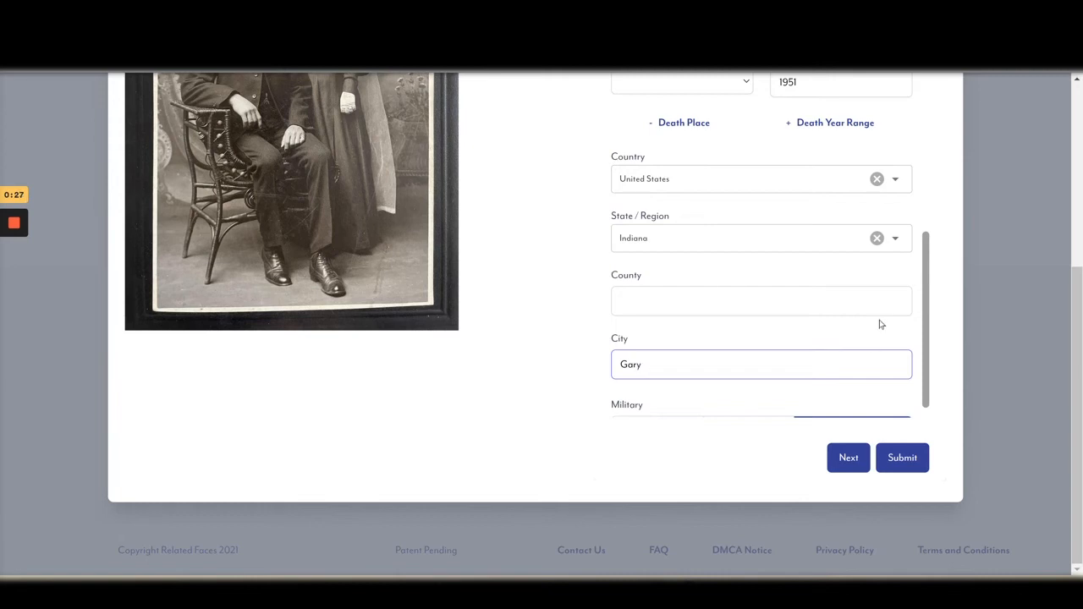
- Set the groom's military option to Yes and review the service entry, discharge and branch fields
{"action": "left_click_drag", "start_coordinate": [926, 279], "coordinate": [929, 385]}
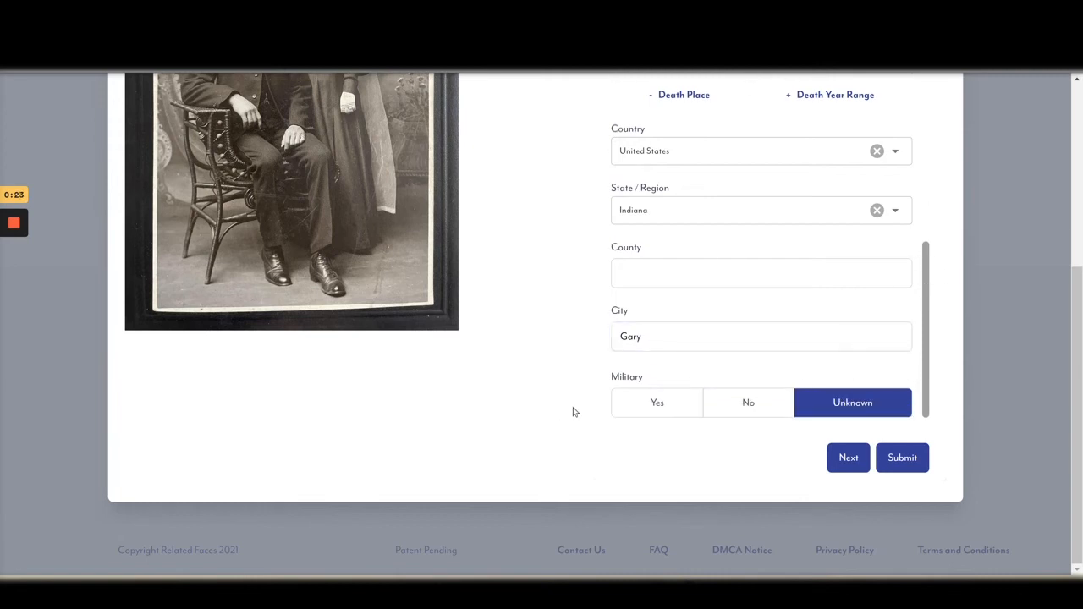
{"action": "left_click", "coordinate": [656, 403]}
{"action": "left_click_drag", "start_coordinate": [926, 252], "coordinate": [927, 358]}
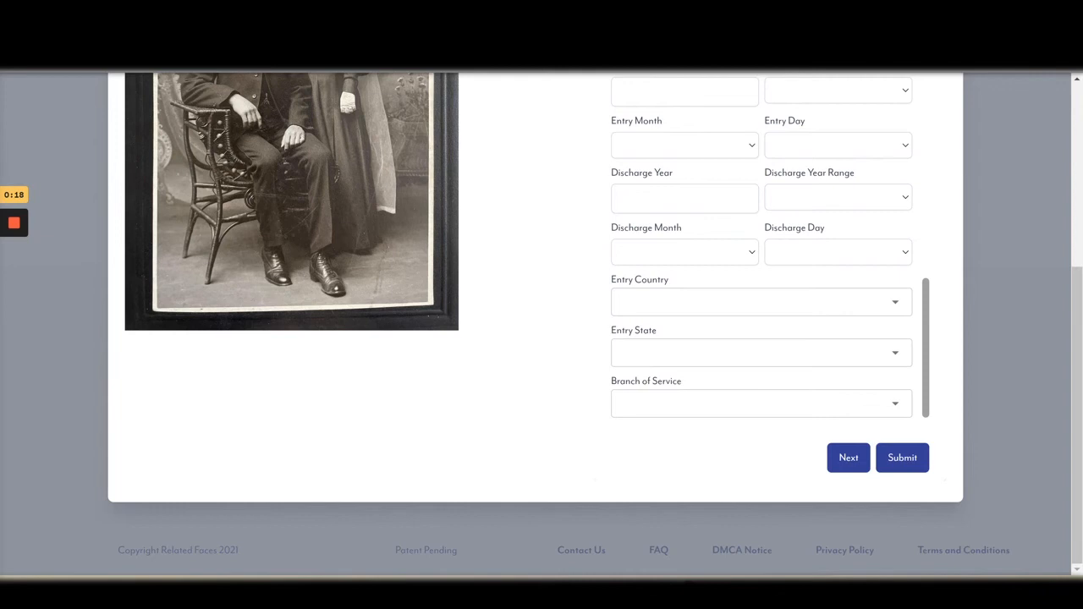
{"action": "left_click_drag", "start_coordinate": [926, 357], "coordinate": [926, 314]}
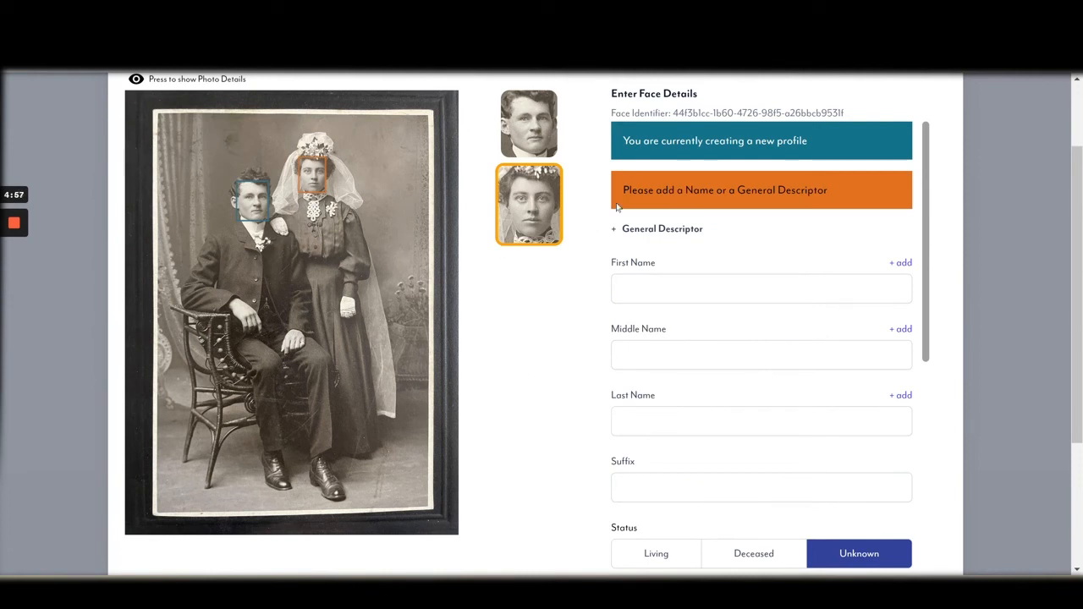
- Enter the bride's first name and maiden last name in the new profile for her detected face
{"action": "left_click", "coordinate": [659, 288]}
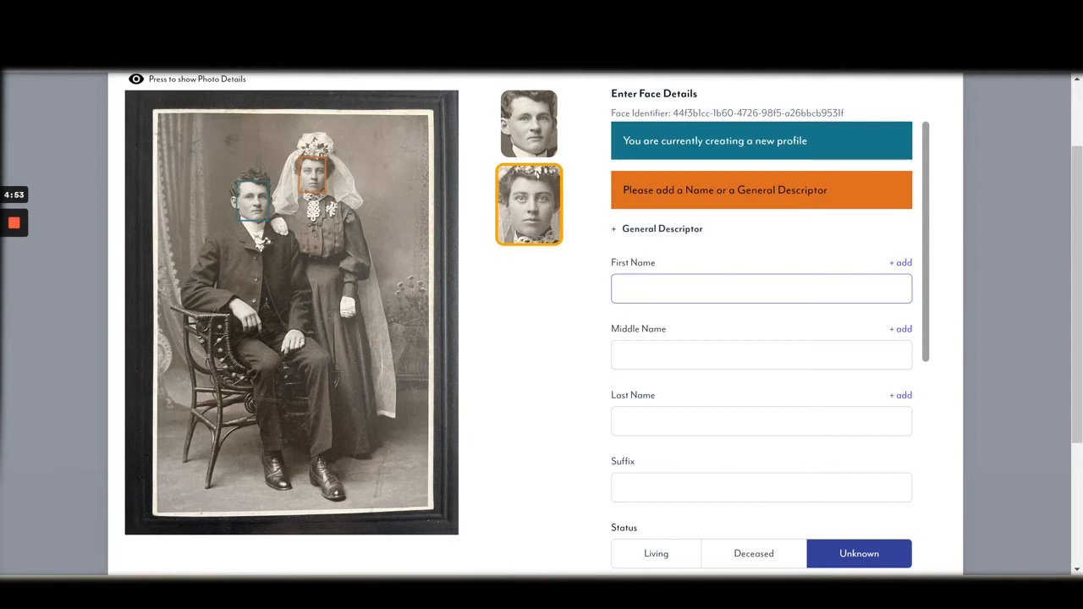
{"action": "type", "text": "Ida"}
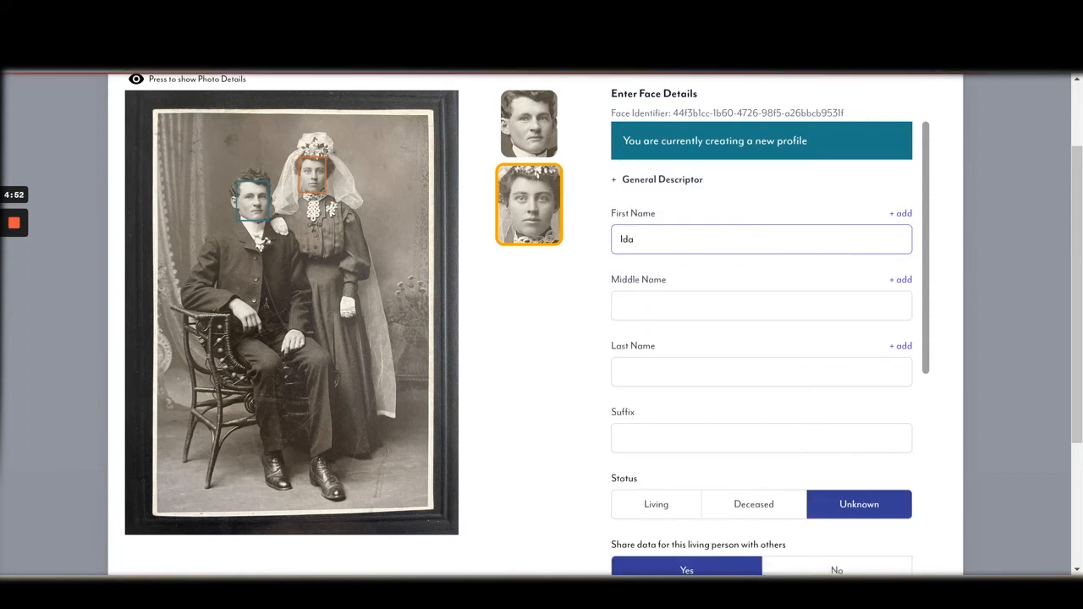
{"action": "left_click", "coordinate": [728, 373]}
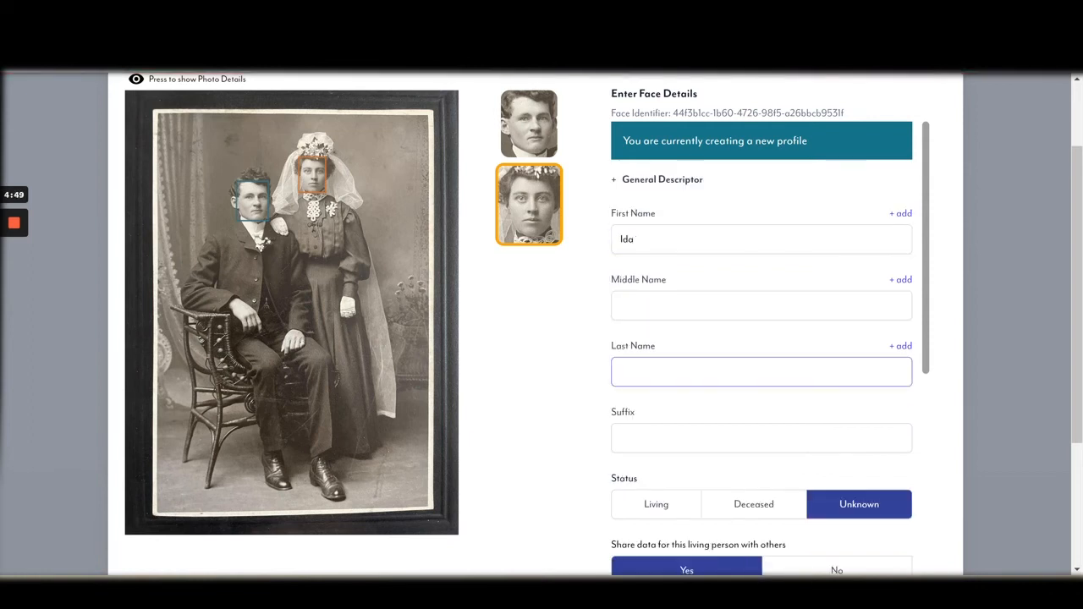
{"action": "type", "text": "C"}
{"action": "type", "text": "chlobohm"}
- Add a second last name field to the bride's profile and enter her married last name
{"action": "left_click", "coordinate": [900, 346]}
{"action": "left_click", "coordinate": [762, 439]}
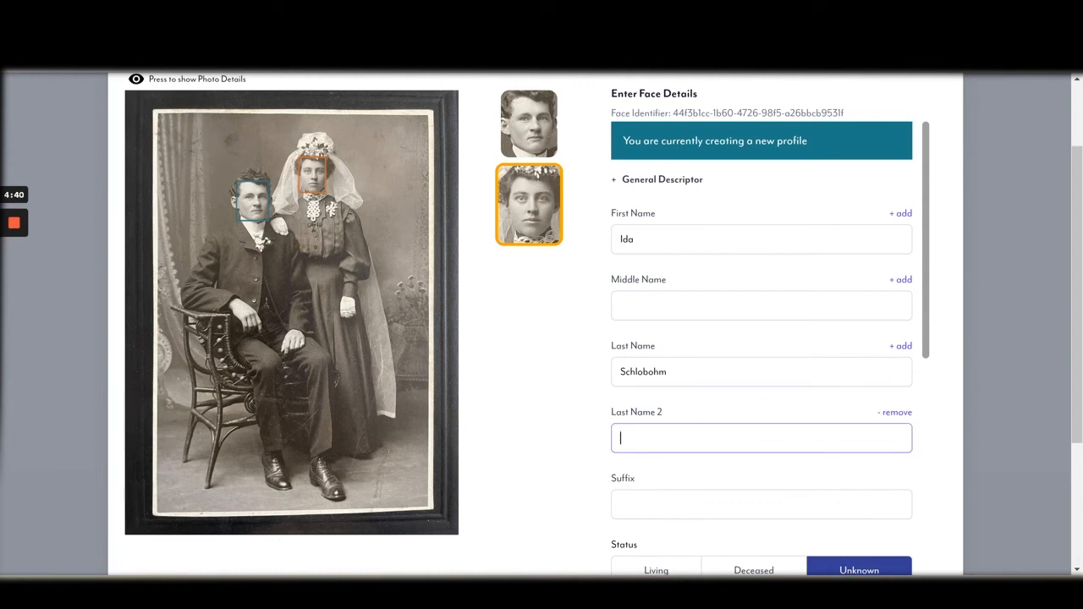
{"action": "type", "text": "Stuble"}
- Enter the bride's middle name, then add a second middle name field and fill it in
{"action": "left_click", "coordinate": [638, 306]}
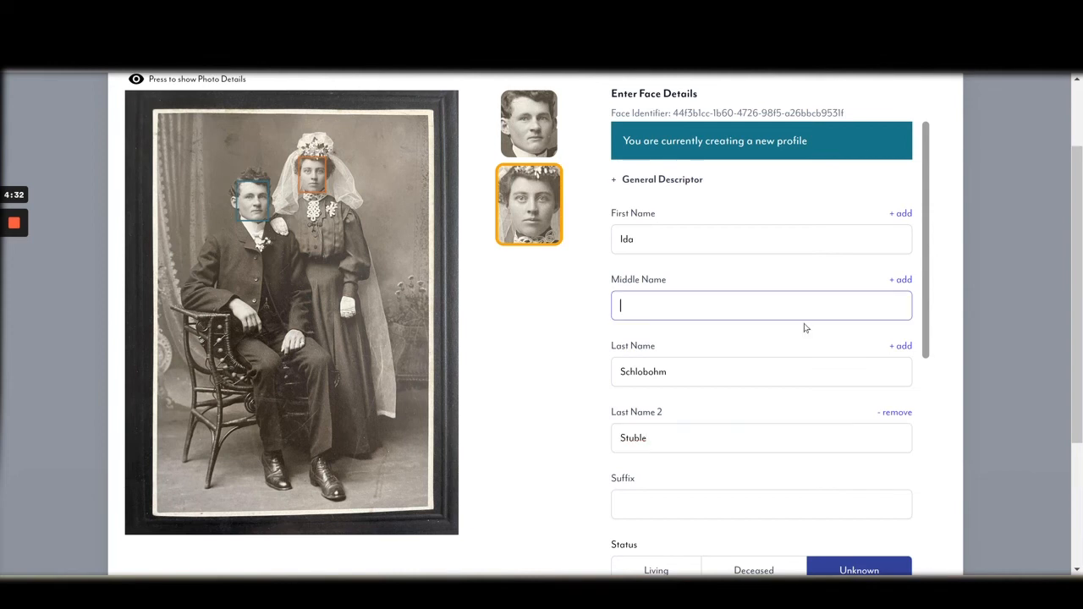
{"action": "type", "text": "Christina"}
{"action": "left_click", "coordinate": [885, 279]}
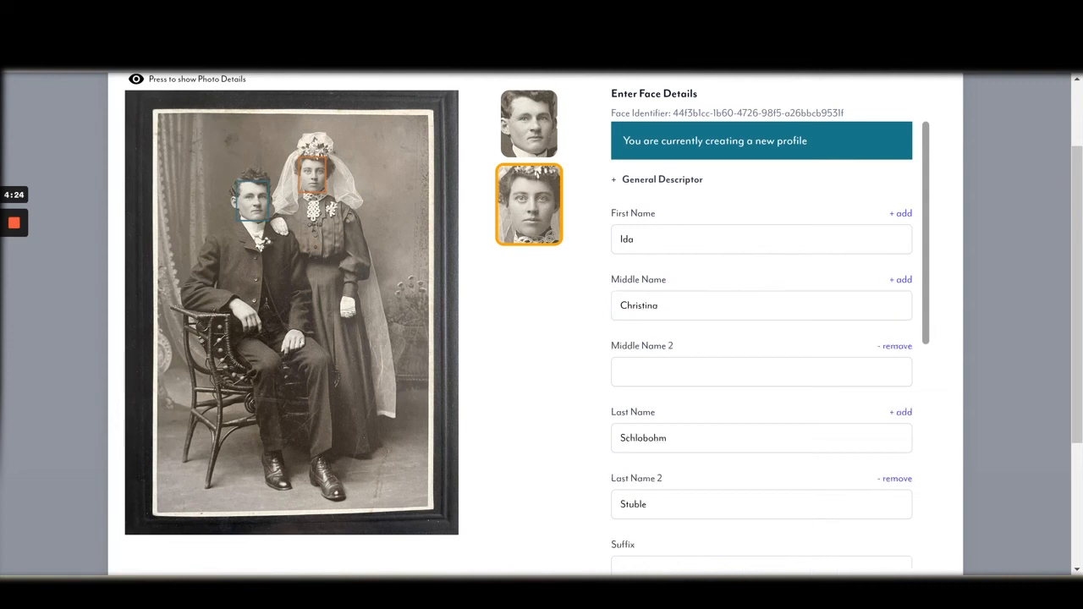
{"action": "type", "text": "He"}
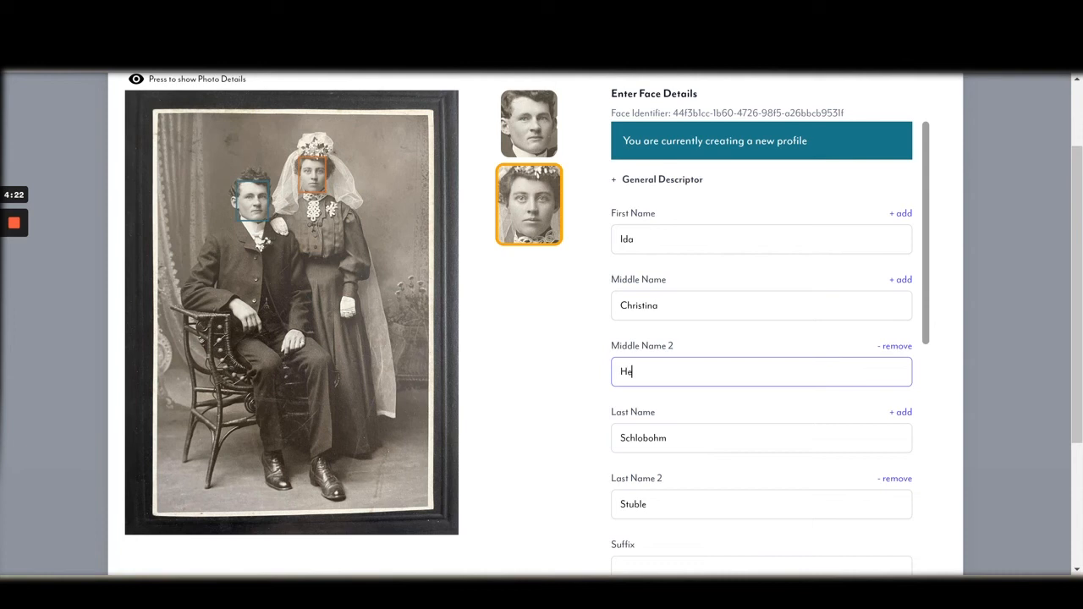
{"action": "type", "text": "lena"}
- Set the bride's status to Deceased and her sex to Female
{"action": "left_click_drag", "start_coordinate": [926, 263], "coordinate": [925, 416]}
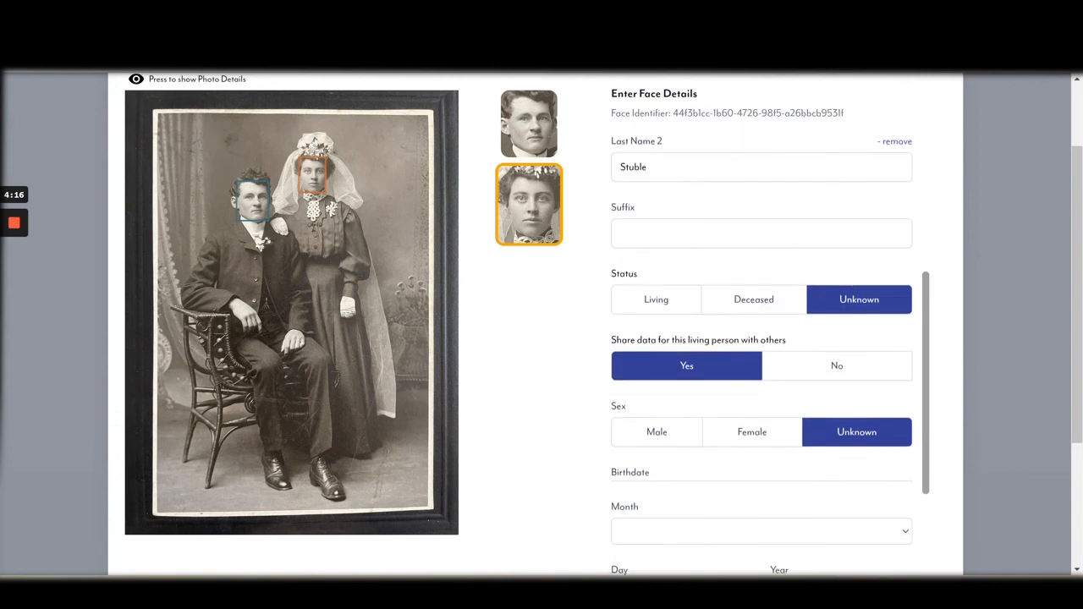
{"action": "left_click", "coordinate": [753, 301]}
{"action": "left_click", "coordinate": [796, 362]}
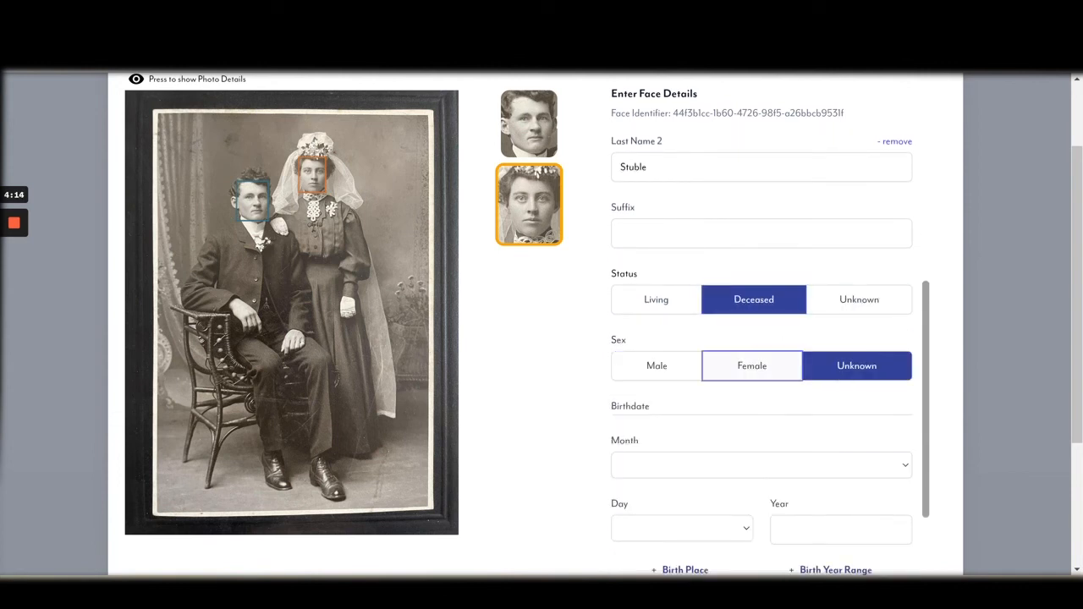
- Select the bride's birth month and birth day in the birthdate section of her profile
{"action": "scroll", "coordinate": [1068, 344], "scroll_direction": "down", "scroll_amount": 3}
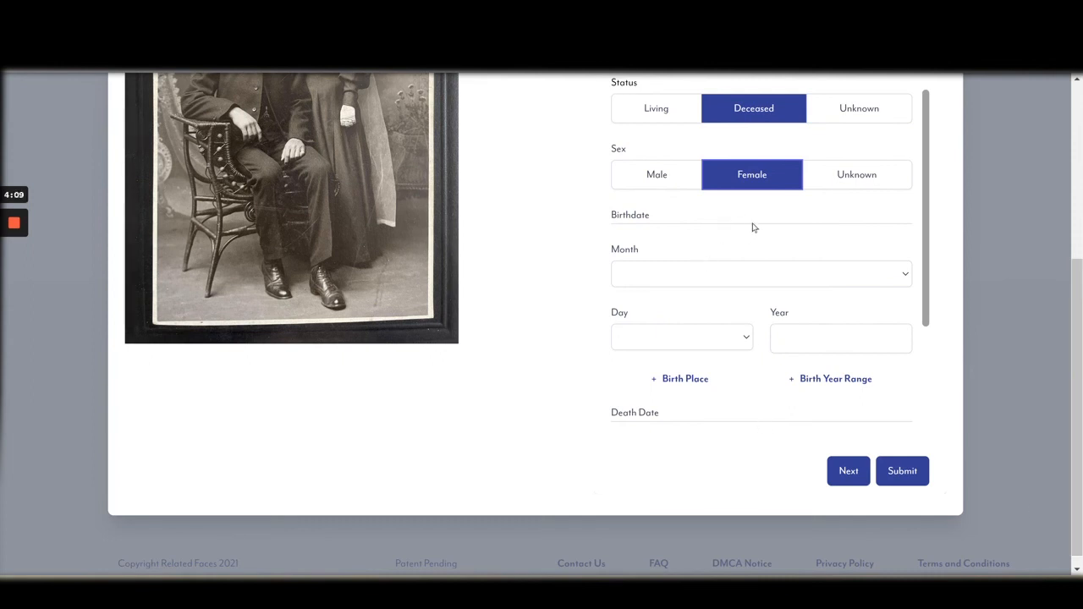
{"action": "left_click", "coordinate": [895, 279]}
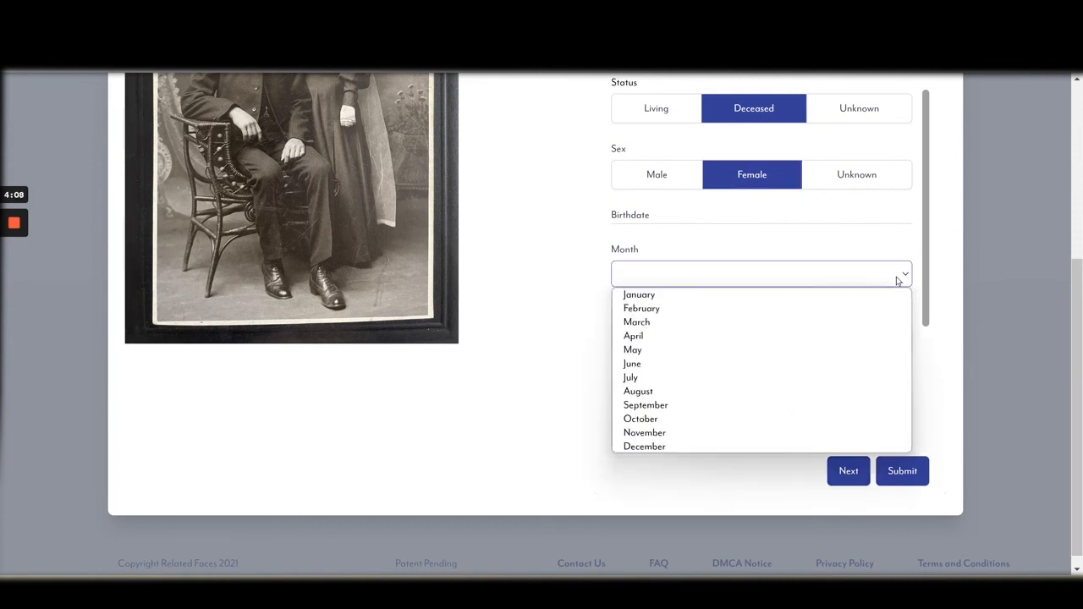
{"action": "left_click", "coordinate": [701, 419]}
{"action": "left_click", "coordinate": [662, 328]}
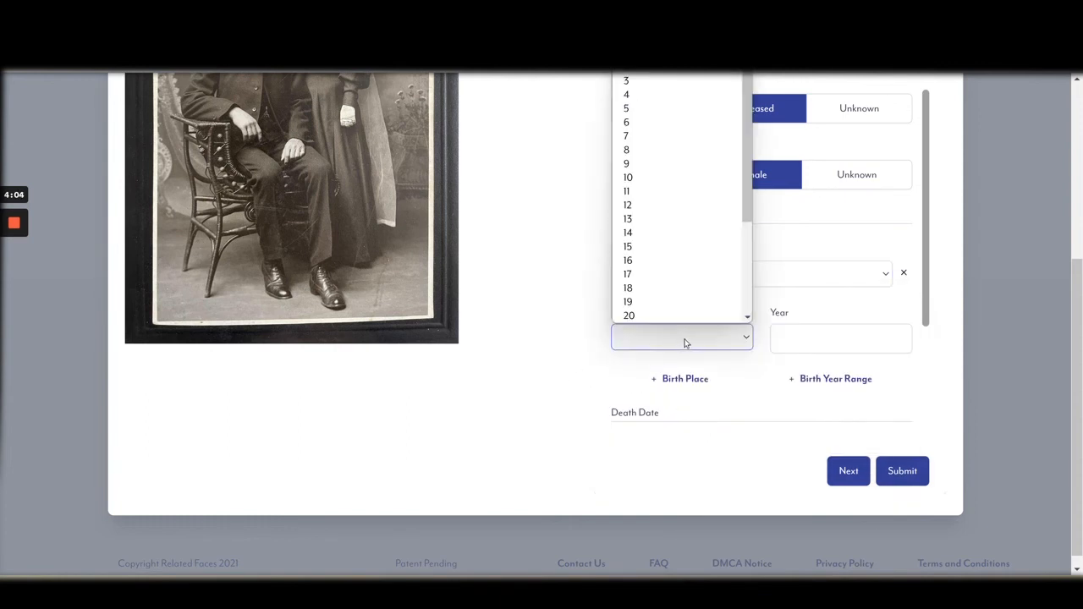
{"action": "left_click_drag", "start_coordinate": [748, 222], "coordinate": [742, 323]}
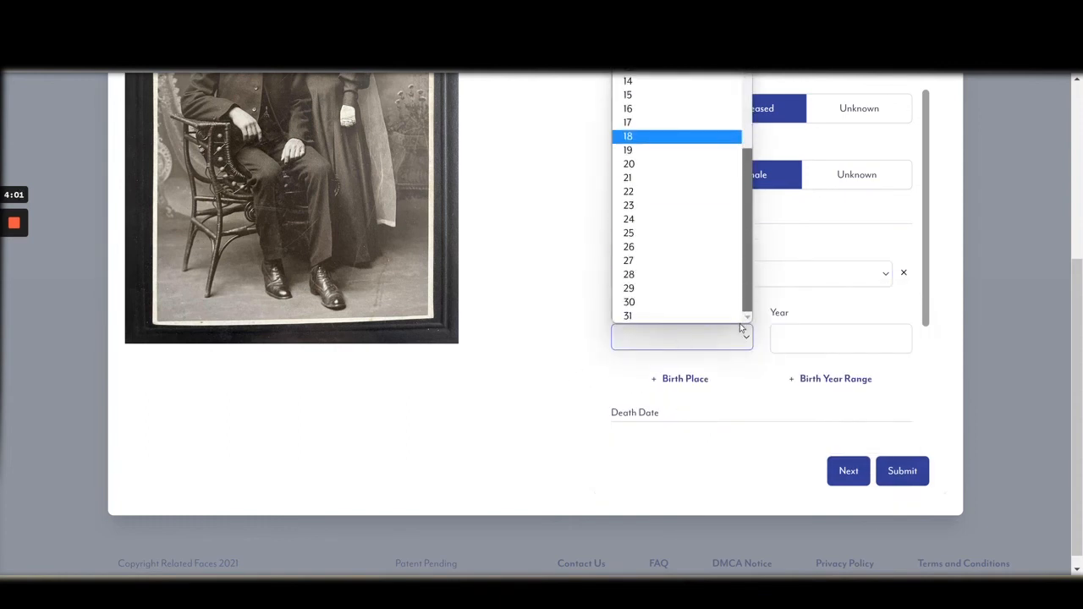
{"action": "left_click", "coordinate": [696, 305]}
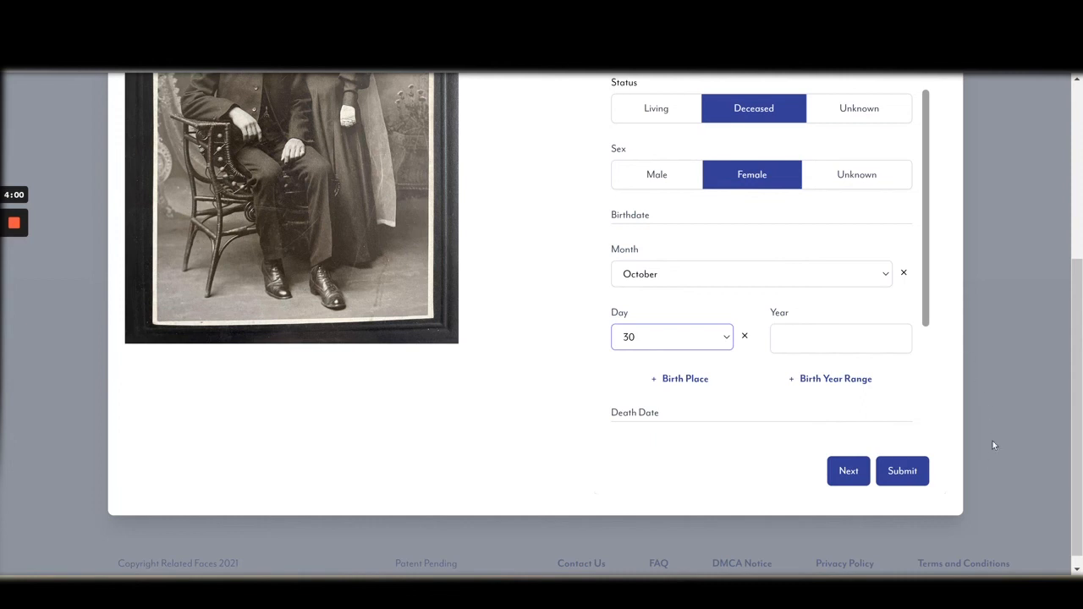
- Enter the bride's birth year and add a birth place with United States as the country
{"action": "left_click", "coordinate": [821, 338]}
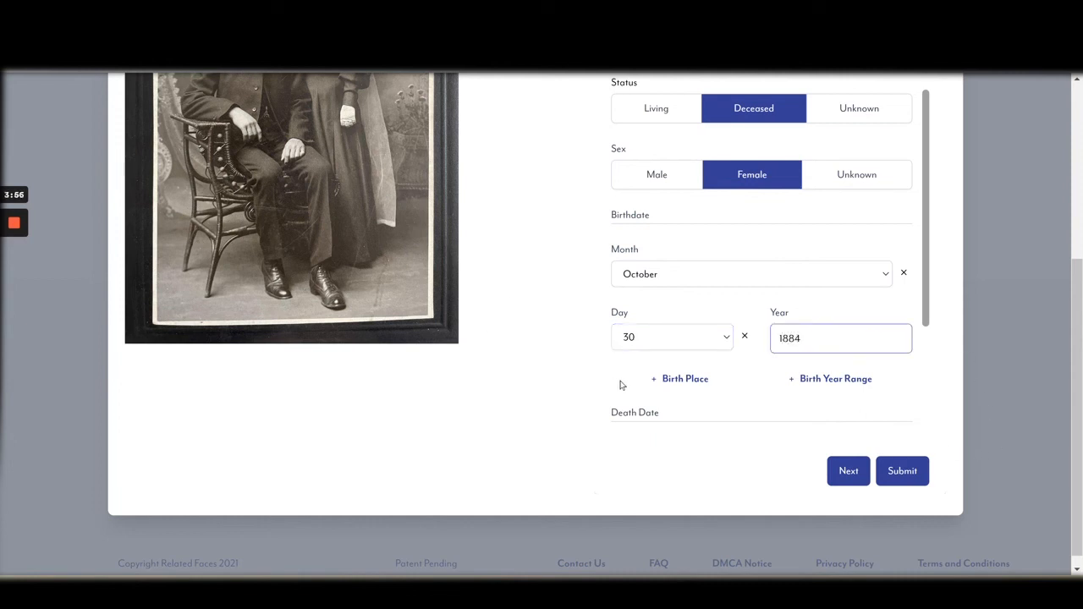
{"action": "left_click", "coordinate": [647, 382]}
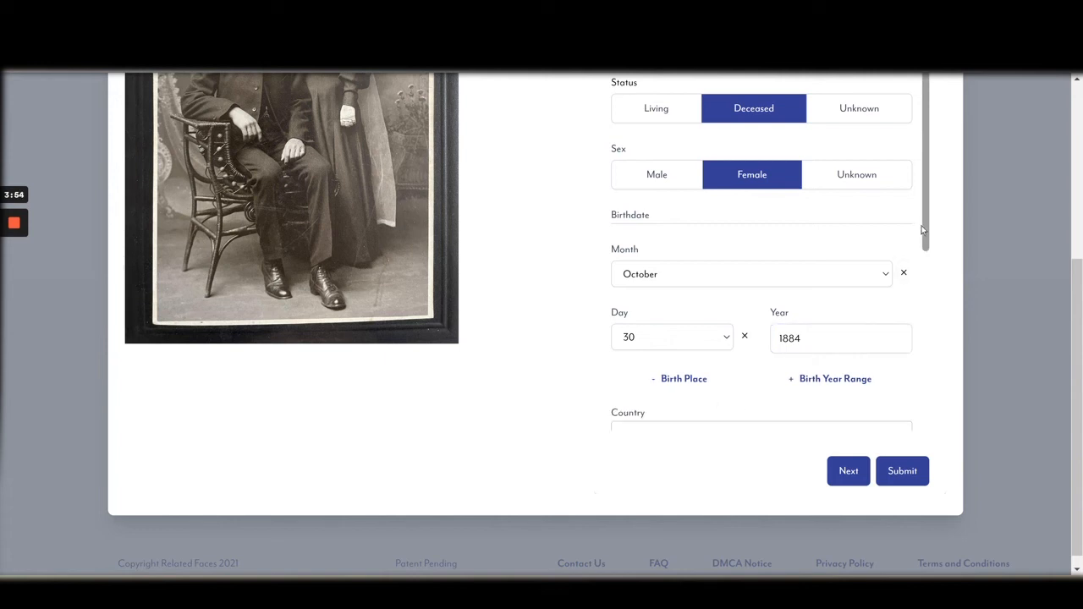
{"action": "scroll", "coordinate": [762, 254], "scroll_direction": "down", "scroll_amount": 4}
{"action": "left_click_drag", "start_coordinate": [929, 344], "coordinate": [926, 321]}
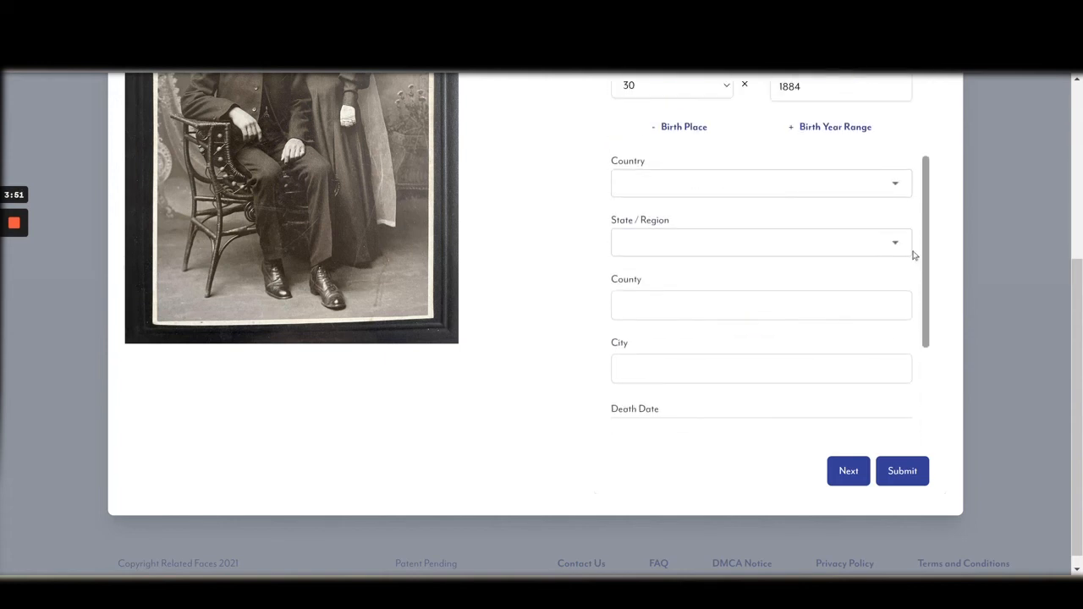
{"action": "left_click", "coordinate": [896, 184]}
{"action": "left_click", "coordinate": [910, 227]}
{"action": "left_click_drag", "start_coordinate": [904, 226], "coordinate": [907, 526]}
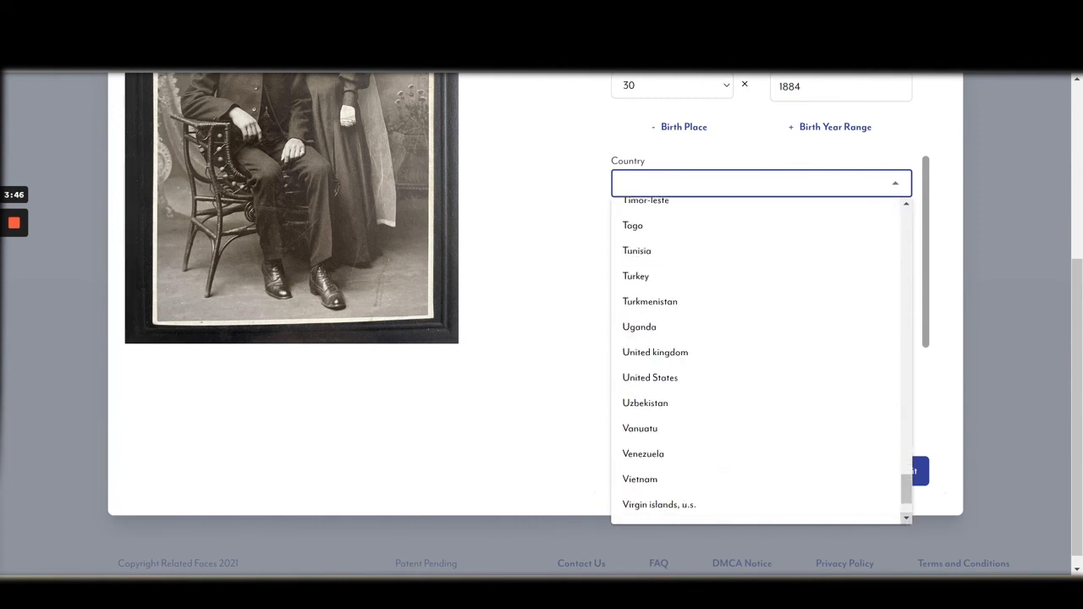
{"action": "left_click", "coordinate": [650, 378]}
- Set the birth place's state to Indiana, county to Porter and city to Portage Township
{"action": "left_click", "coordinate": [894, 244]}
{"action": "left_click_drag", "start_coordinate": [907, 318], "coordinate": [904, 381]}
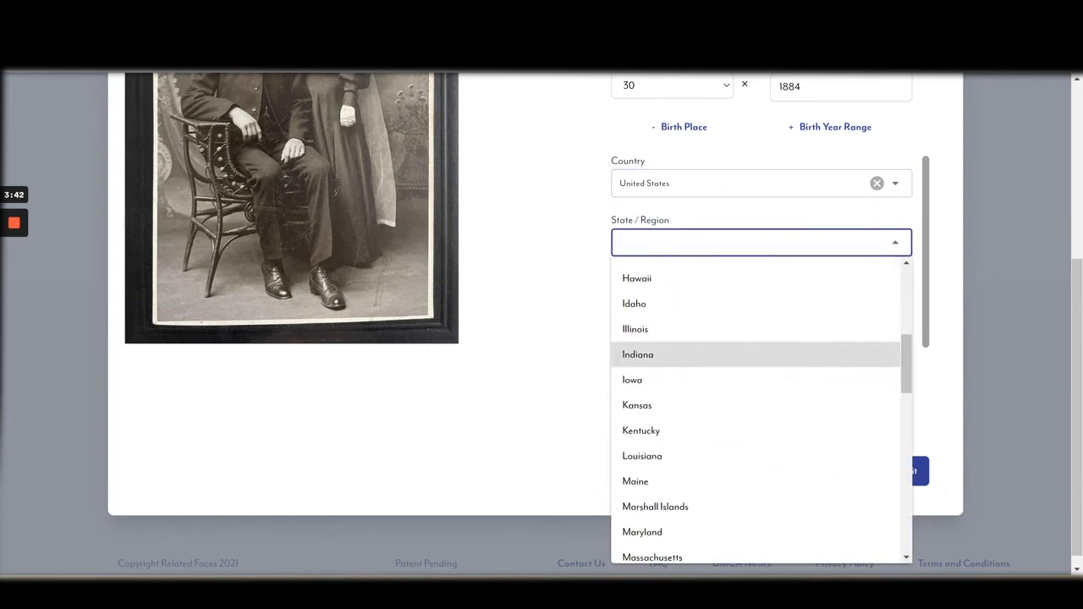
{"action": "left_click", "coordinate": [643, 355]}
{"action": "left_click", "coordinate": [677, 306]}
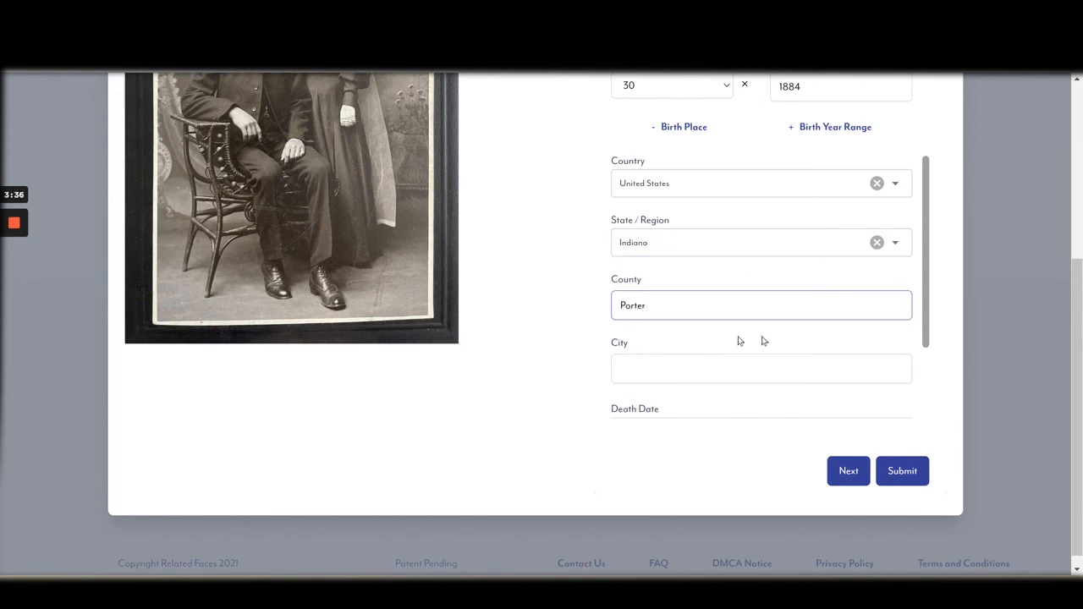
{"action": "key", "text": "Tab"}
{"action": "type", "text": "Por"}
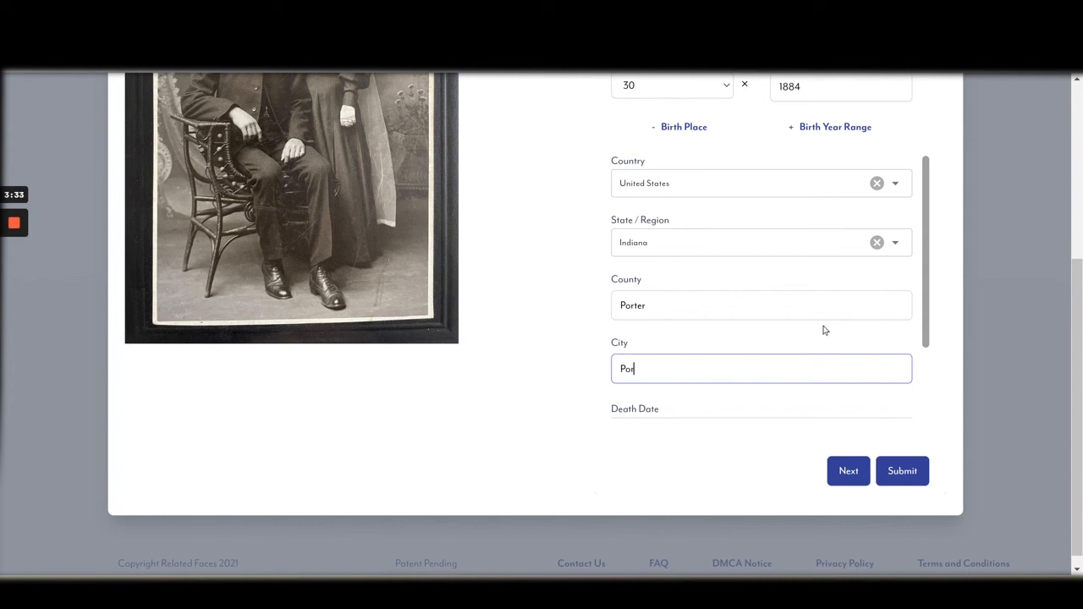
{"action": "type", "text": "tage Township"}
- Set the bride's death date to April 30, 1928
{"action": "left_click_drag", "start_coordinate": [926, 187], "coordinate": [926, 273]}
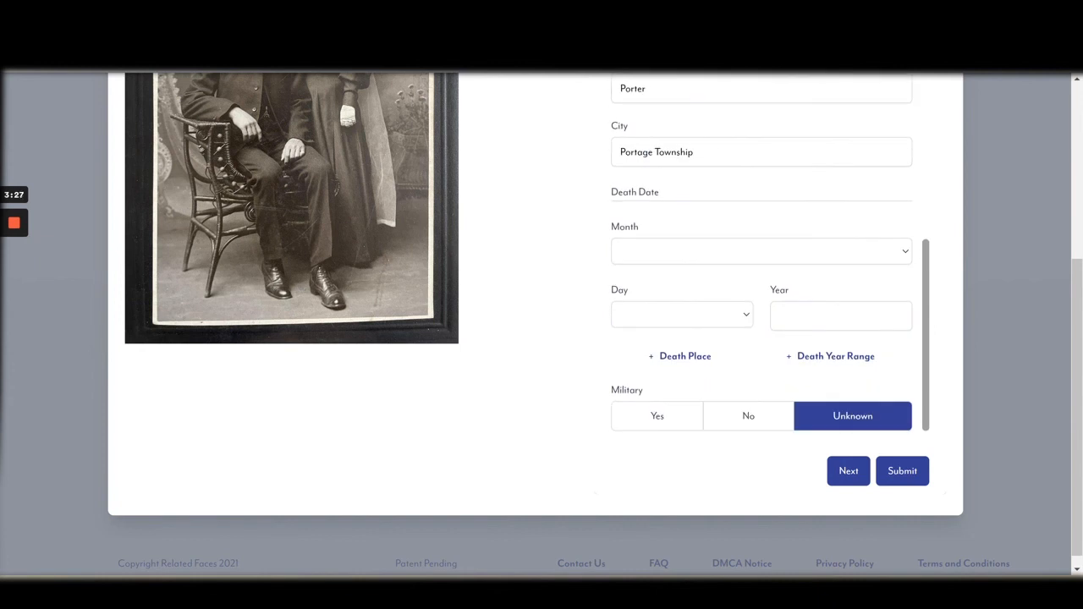
{"action": "left_click", "coordinate": [869, 256]}
{"action": "left_click", "coordinate": [737, 314]}
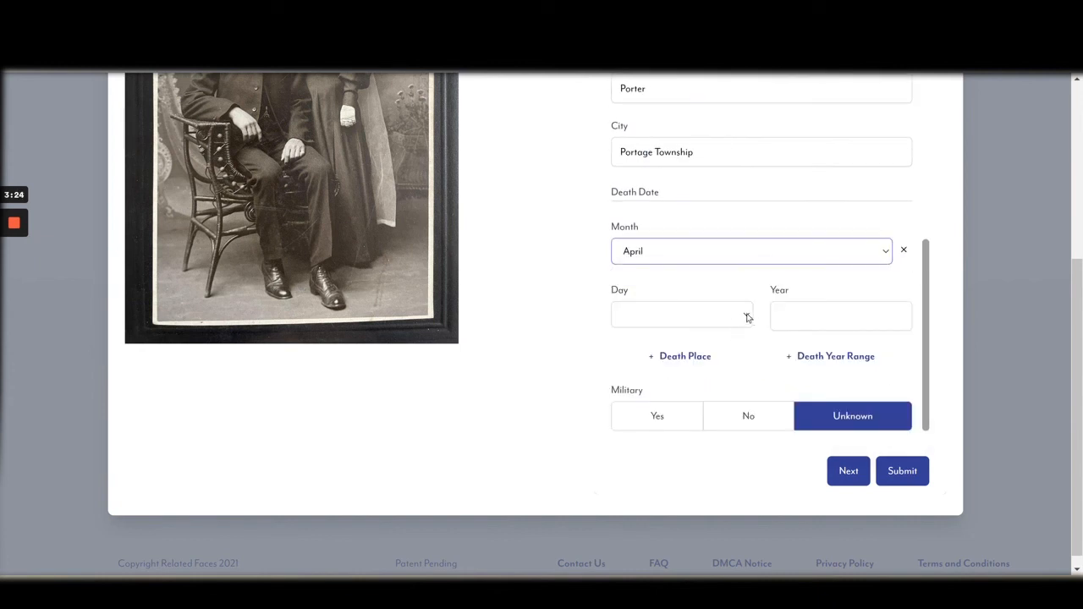
{"action": "left_click", "coordinate": [745, 316]}
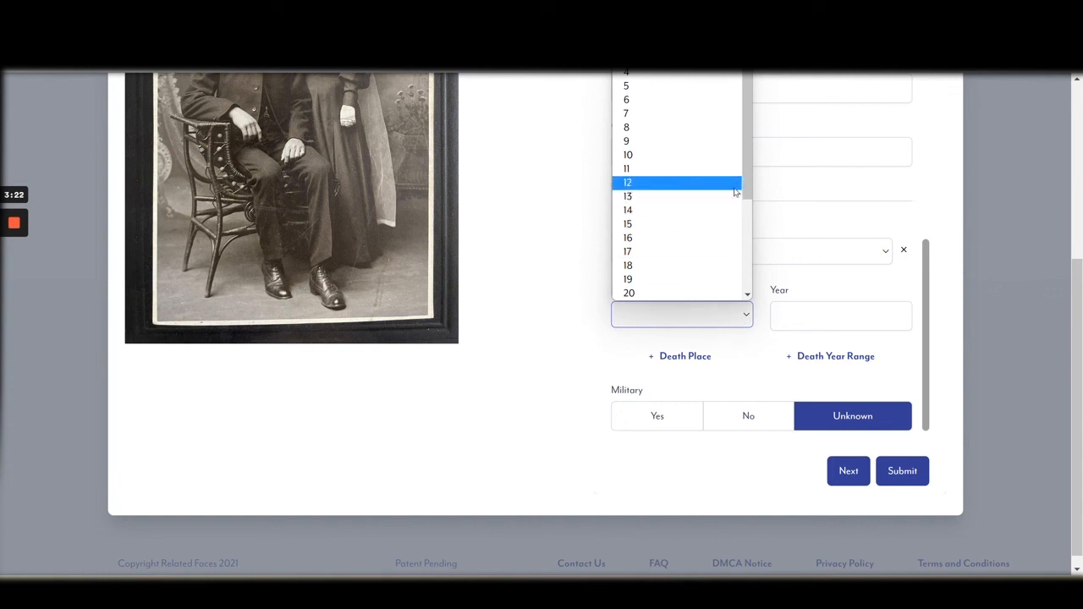
{"action": "left_click_drag", "start_coordinate": [748, 193], "coordinate": [747, 296]}
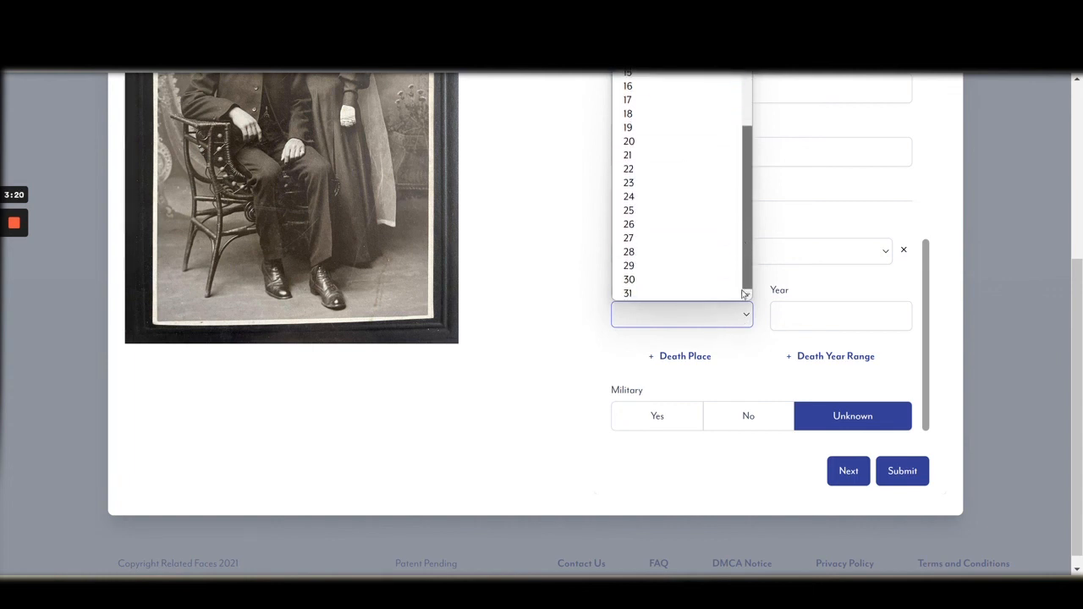
{"action": "left_click", "coordinate": [679, 280]}
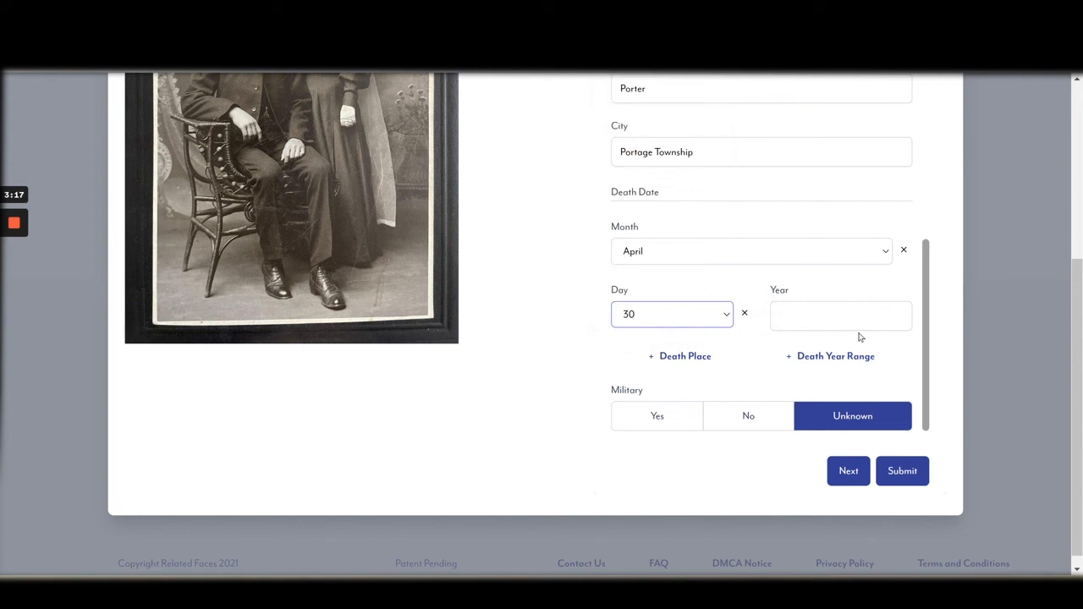
{"action": "key", "text": "Tab"}
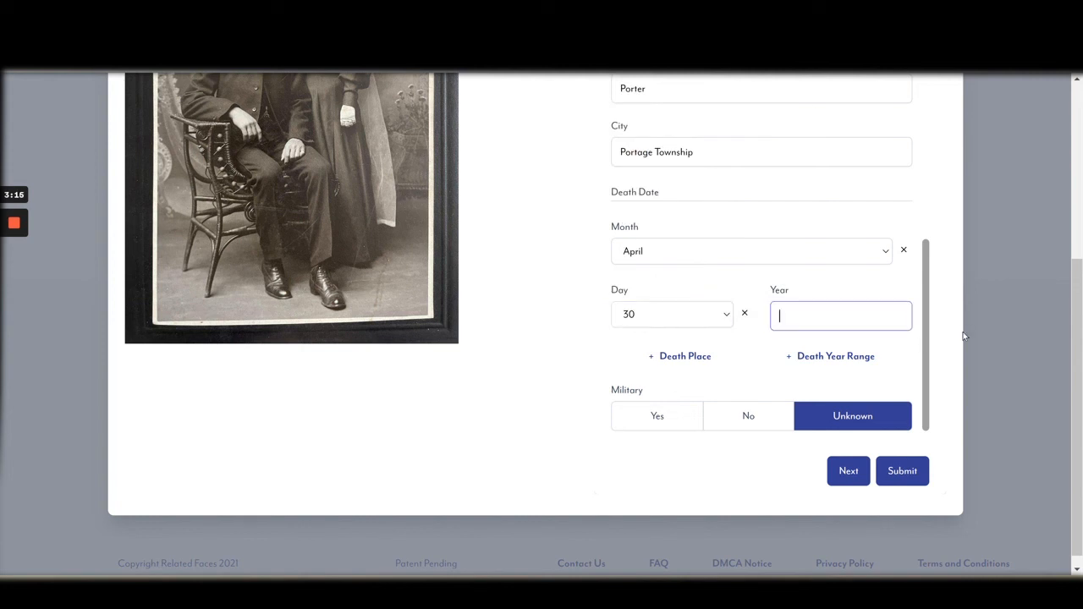
{"action": "type", "text": "1928"}
- Add a death place to the bride's profile with United States as the country
{"action": "left_click", "coordinate": [684, 356]}
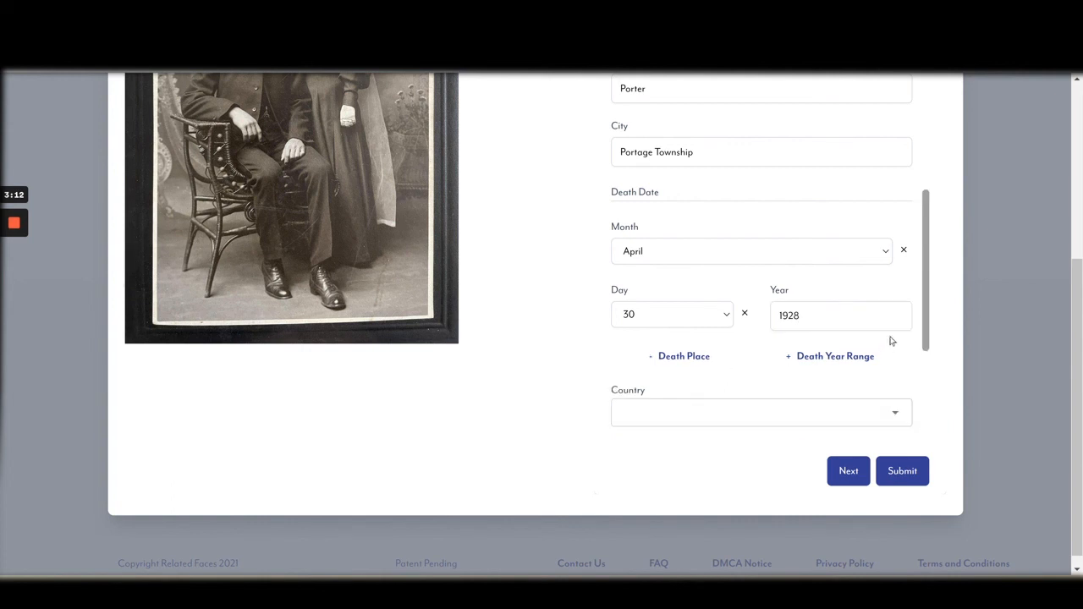
{"action": "scroll", "coordinate": [926, 278], "scroll_direction": "down", "scroll_amount": 3}
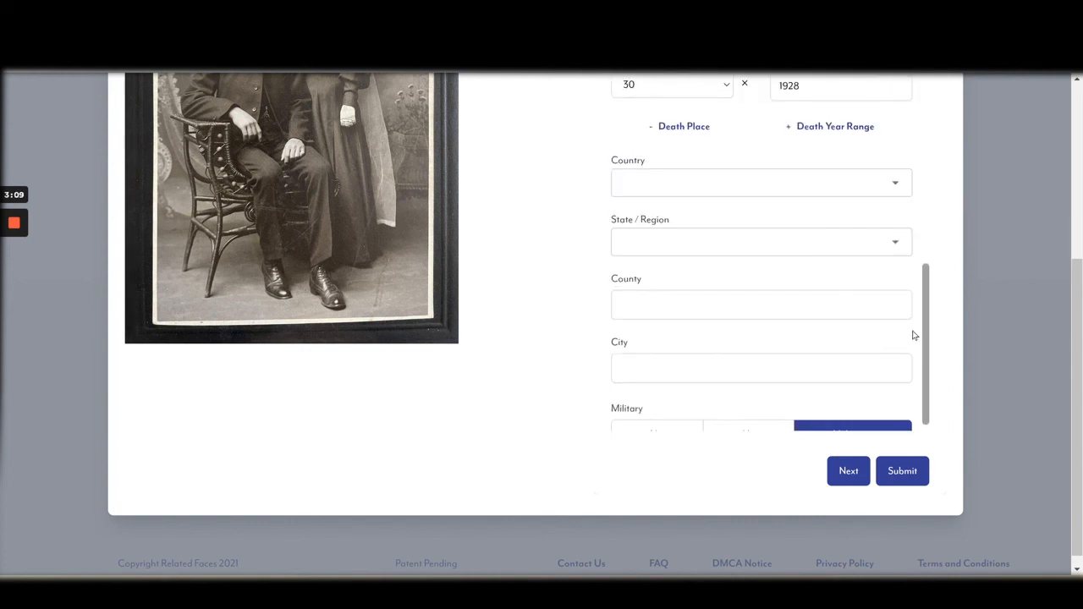
{"action": "left_click", "coordinate": [895, 183]}
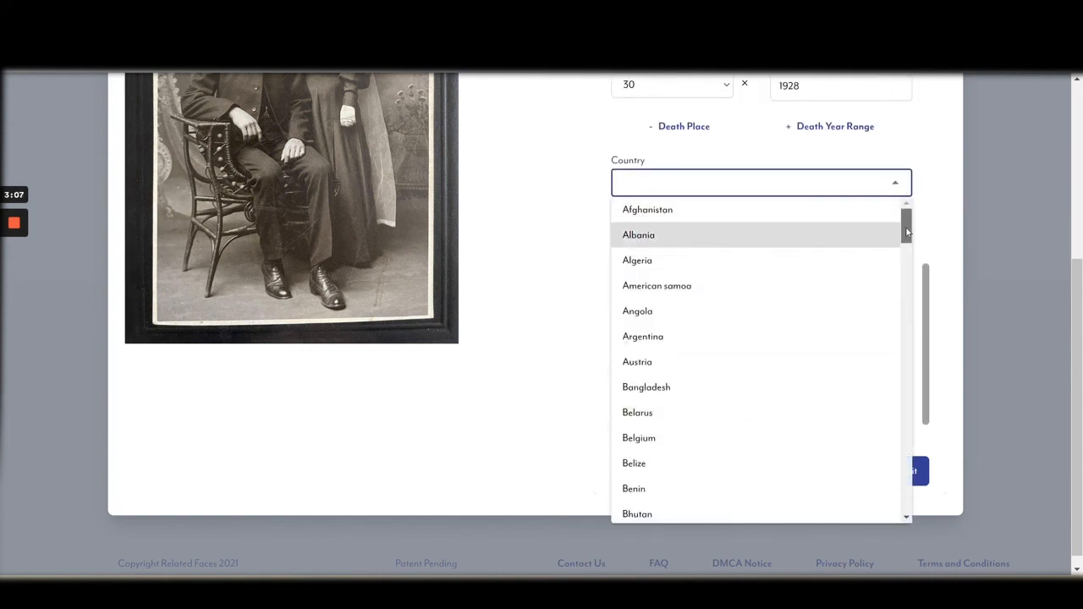
{"action": "scroll", "coordinate": [888, 439], "scroll_direction": "down", "scroll_amount": 15}
{"action": "scroll", "coordinate": [888, 440], "scroll_direction": "down", "scroll_amount": 15}
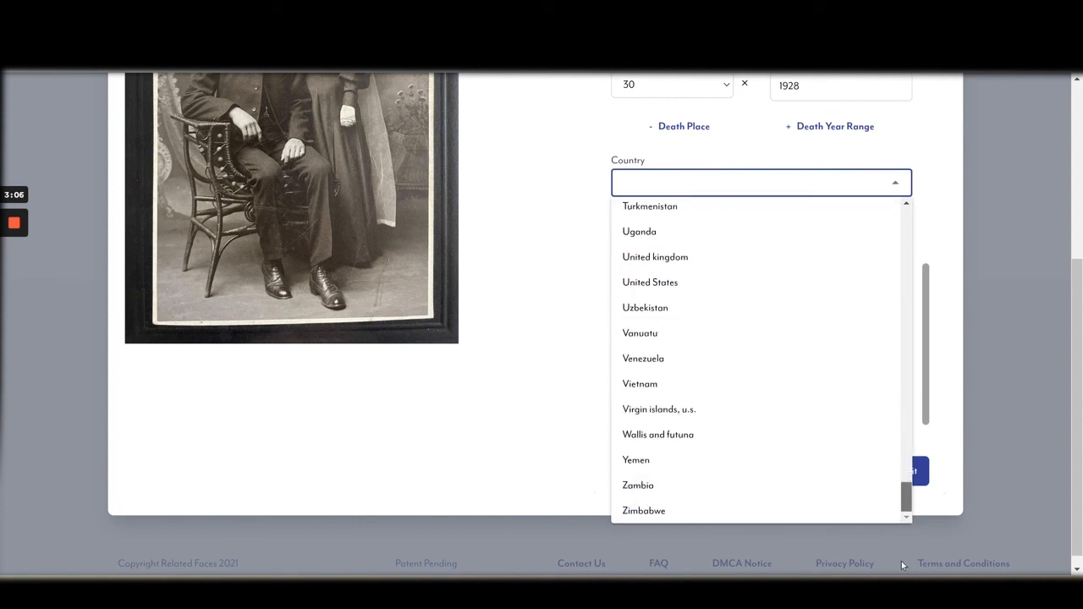
{"action": "left_click", "coordinate": [897, 282]}
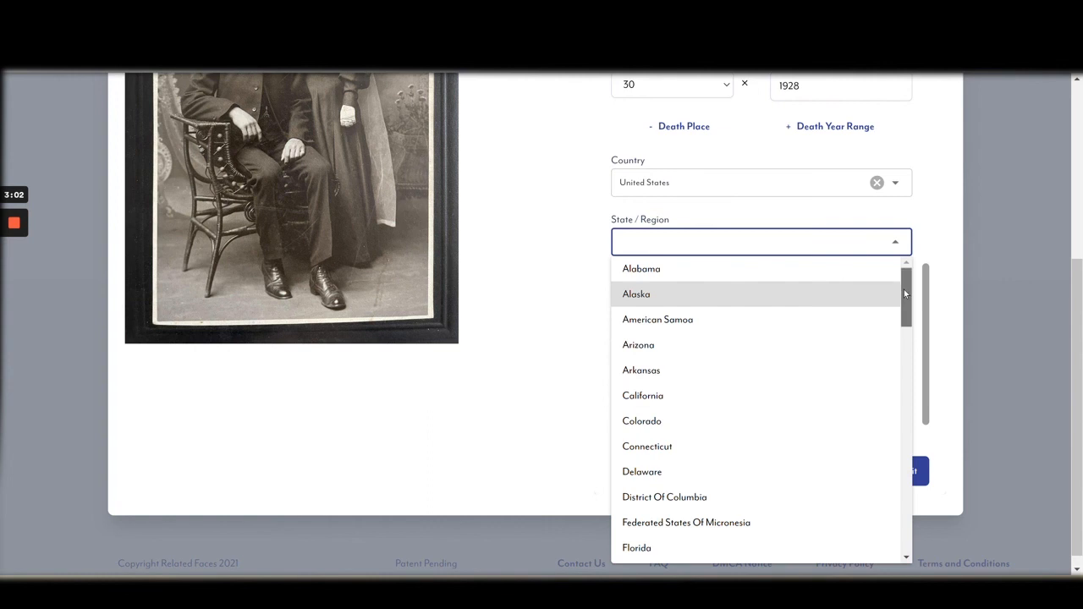
- Complete the death place with state Indiana, county Lake and city Gary, and submit the bride's profile
{"action": "scroll", "coordinate": [753, 374], "scroll_direction": "down", "scroll_amount": 4}
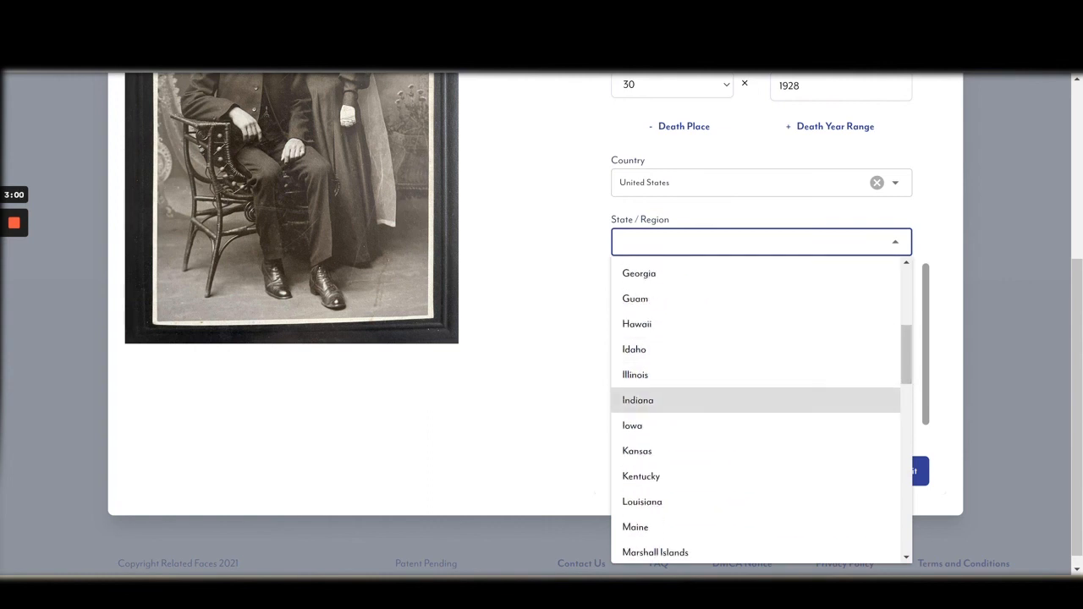
{"action": "left_click", "coordinate": [753, 399]}
{"action": "key", "text": "Tab"}
{"action": "type", "text": "Lake"}
{"action": "key", "text": "Tab"}
{"action": "type", "text": "Gary"}
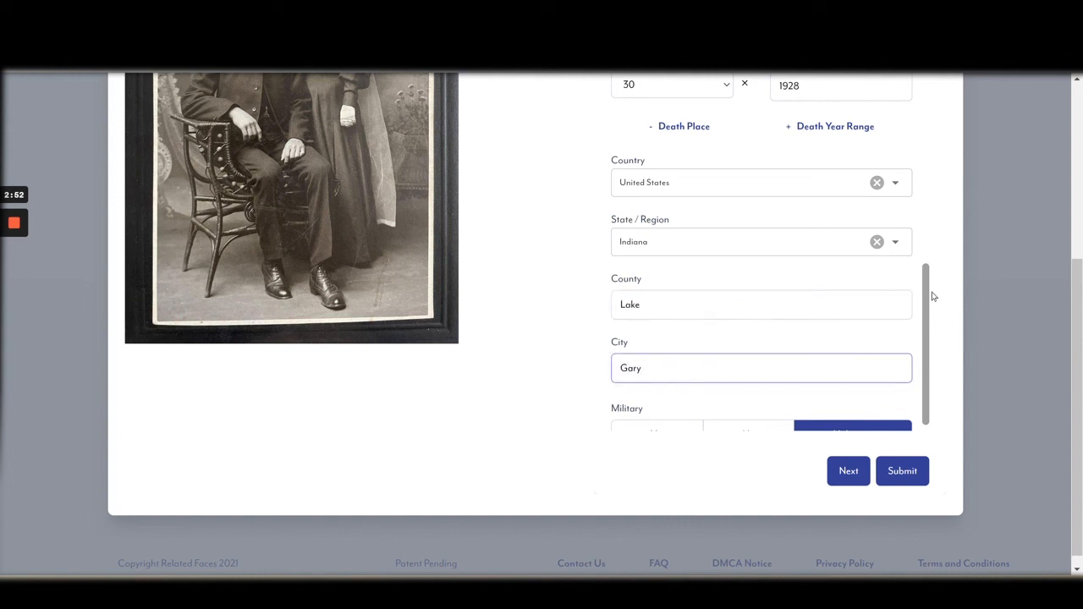
{"action": "left_click_drag", "start_coordinate": [925, 285], "coordinate": [924, 321]}
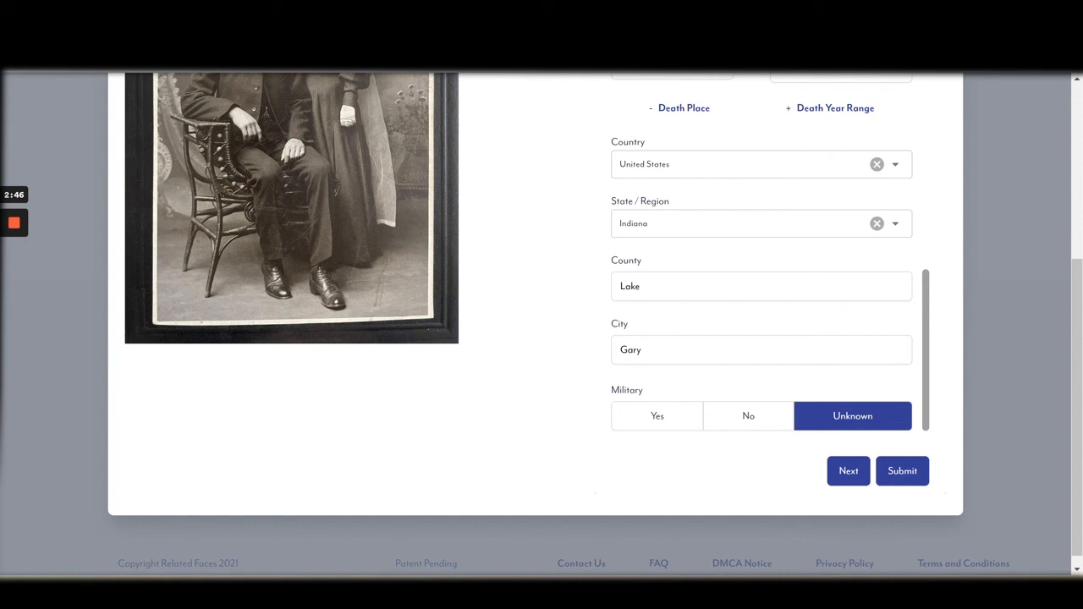
{"action": "left_click", "coordinate": [922, 474]}
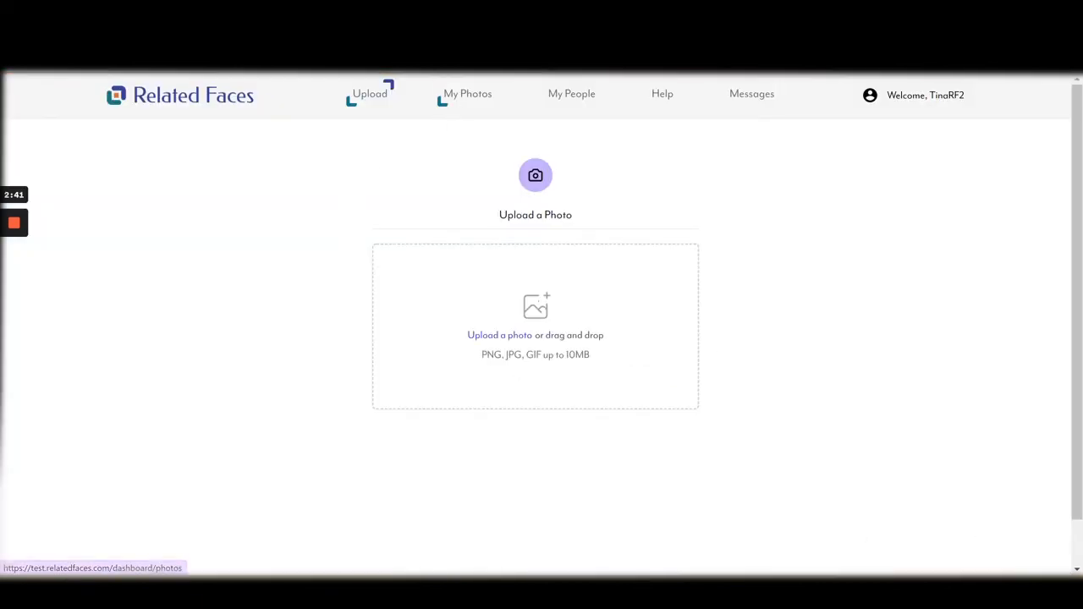
- Check the uploaded wedding photo in the photo collection and the groom's and bride's entries in the people collection
{"action": "left_click", "coordinate": [438, 97]}
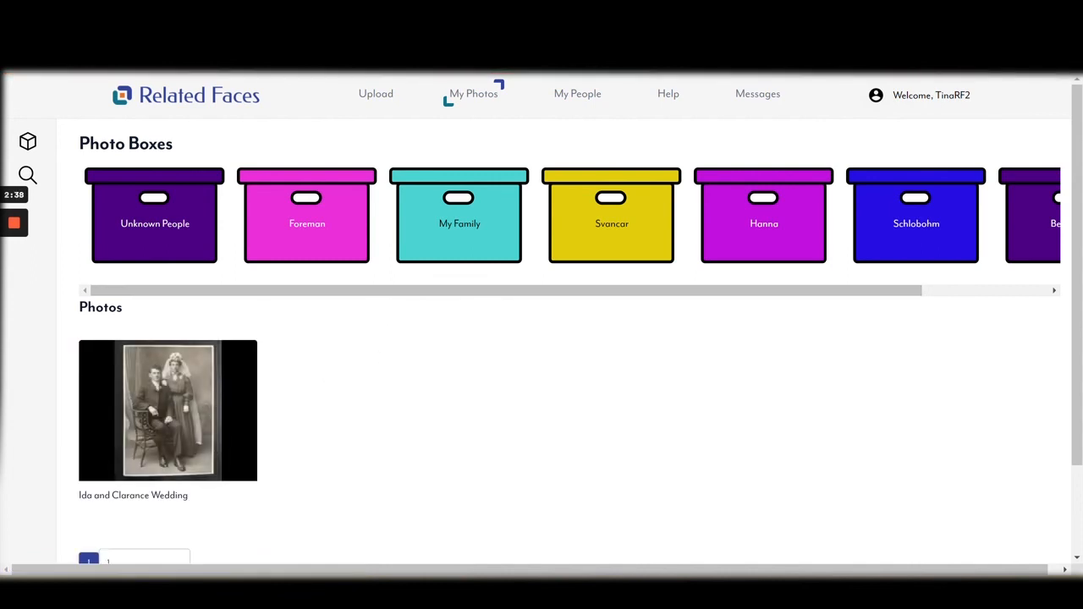
{"action": "left_click", "coordinate": [577, 94]}
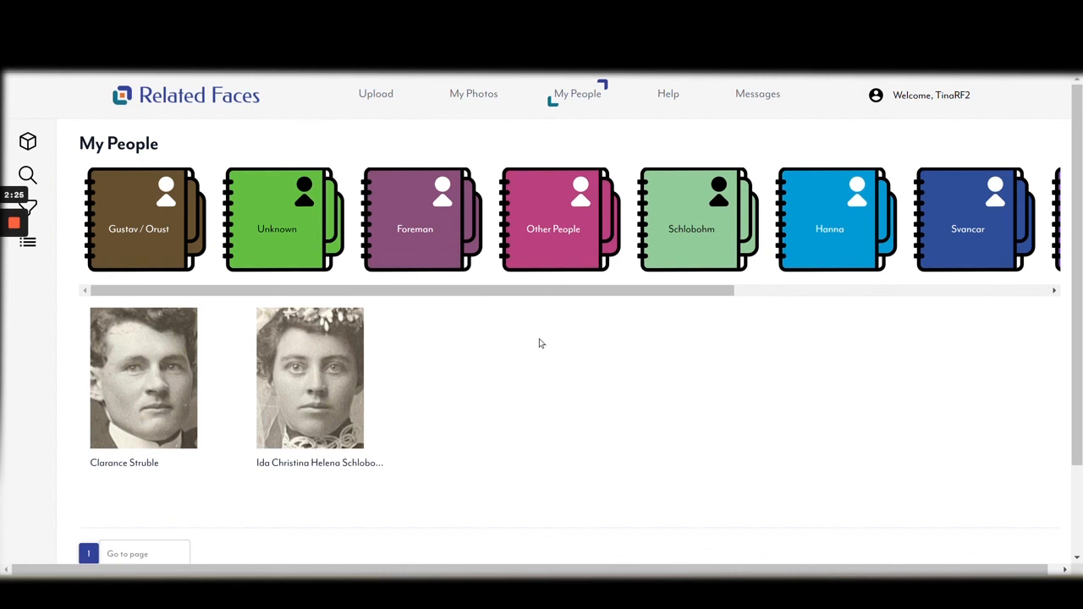
{"action": "mouse_move", "coordinate": [14, 280]}
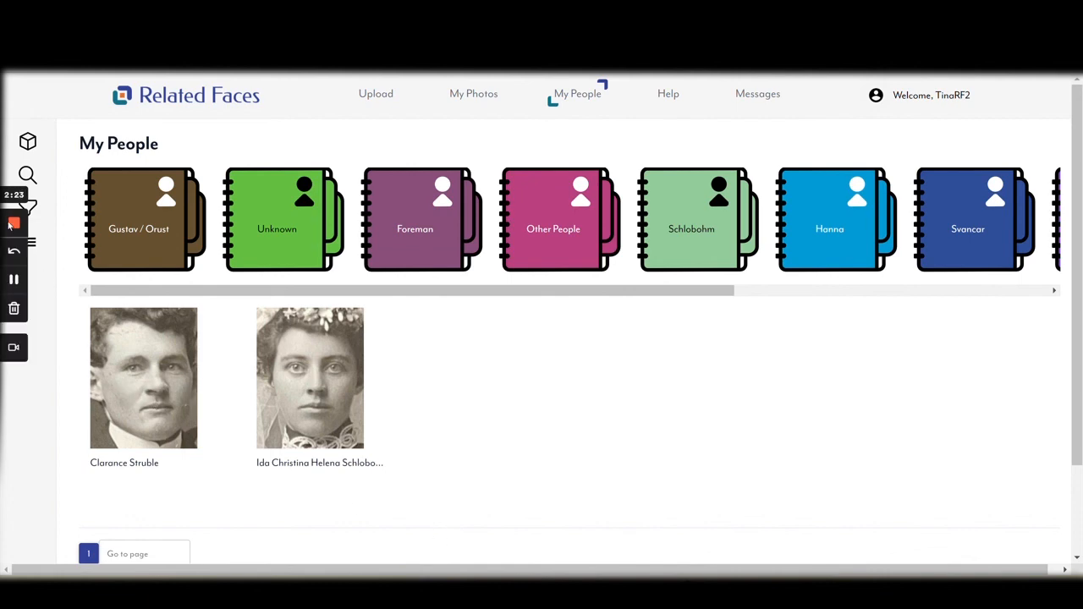